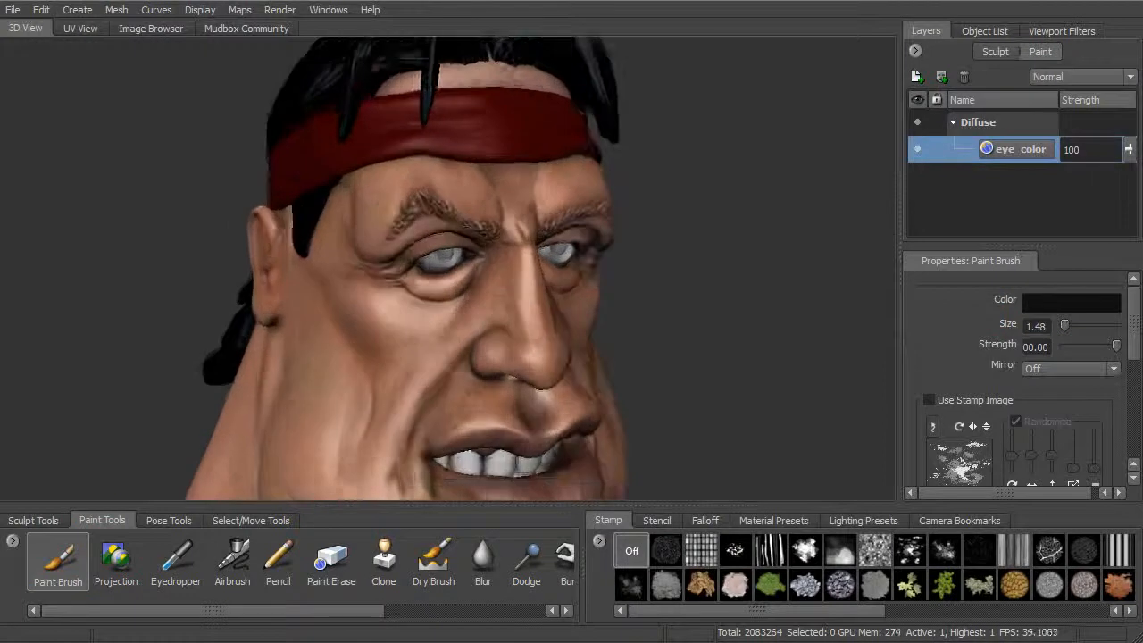
Step: Isolate the two eyeballs from the head and flatten their mesh to UV space
{"action": "left_click_drag", "start_coordinate": [545, 175], "coordinate": [519, 167], "text": "alt"}
{"action": "right_click_drag", "start_coordinate": [554, 250], "coordinate": [506, 230]}
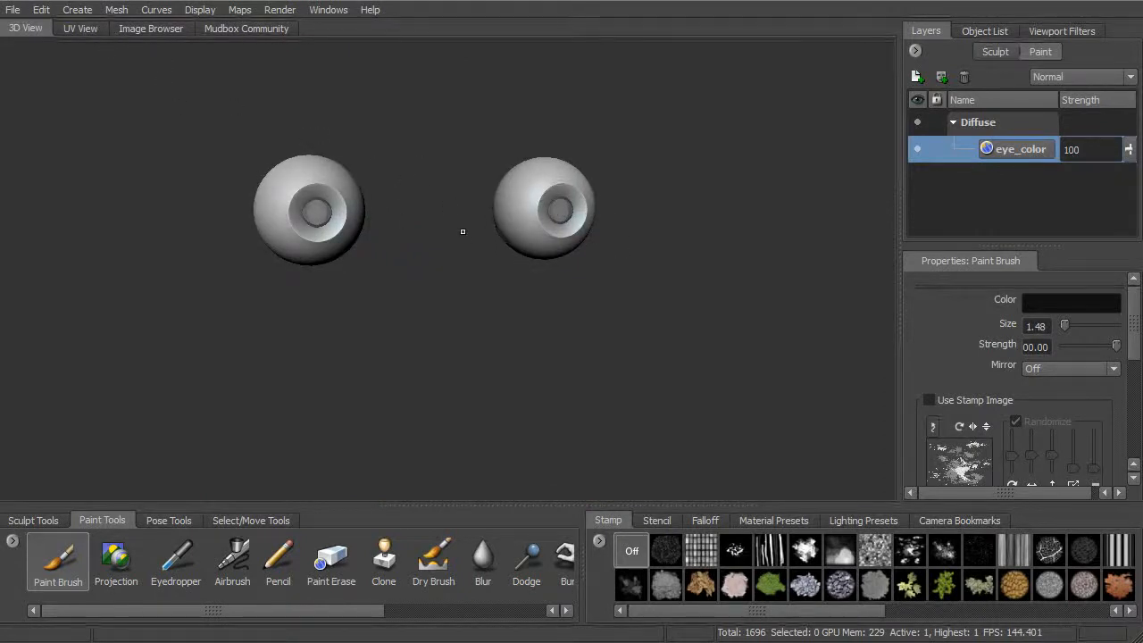
{"action": "left_click", "coordinate": [116, 10]}
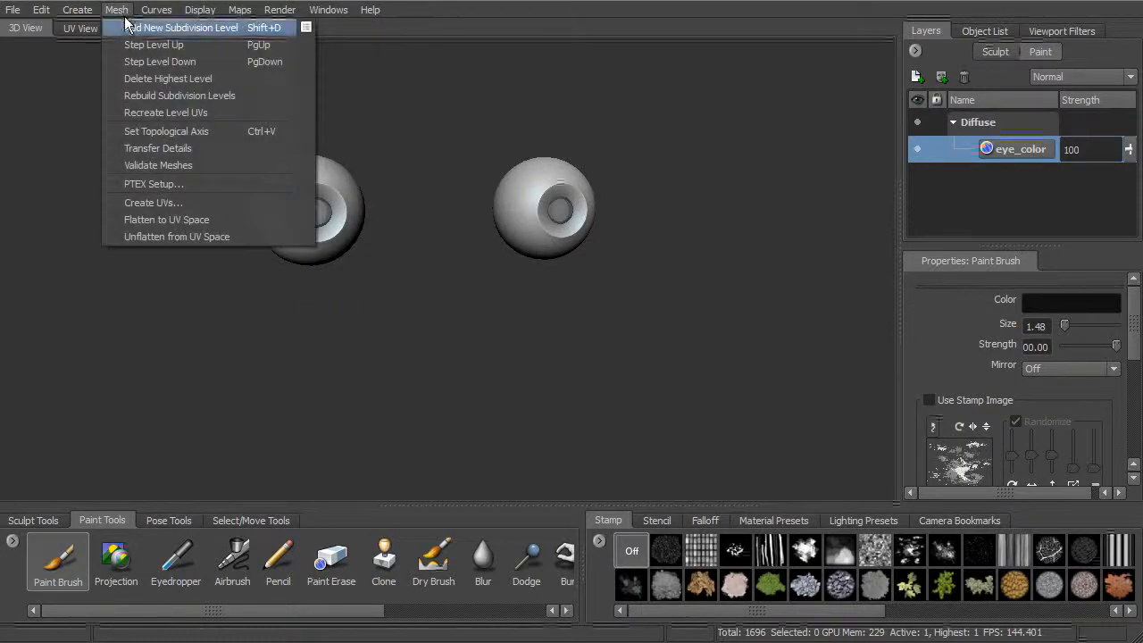
{"action": "left_click", "coordinate": [208, 221]}
{"action": "middle_click_drag", "start_coordinate": [460, 490], "coordinate": [482, 273], "text": "alt"}
{"action": "right_click_drag", "start_coordinate": [482, 273], "coordinate": [495, 273], "text": "alt"}
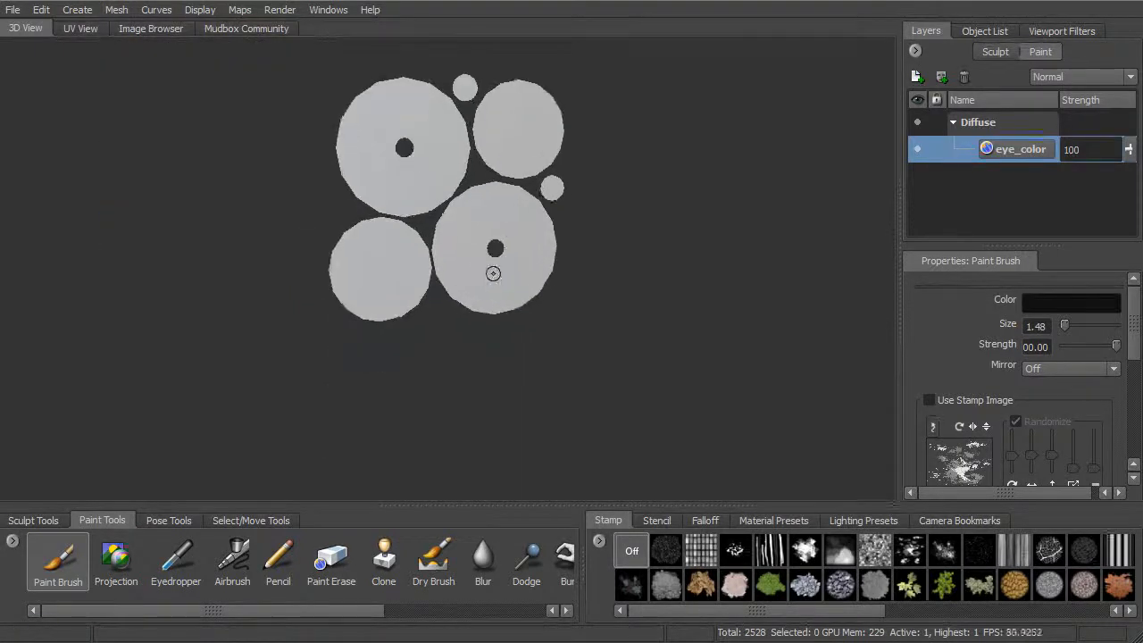
Step: Display the wireframe over the flattened eye pieces
{"action": "key", "text": "w"}
{"action": "middle_click_drag", "start_coordinate": [524, 276], "coordinate": [503, 336], "text": "alt"}
{"action": "right_click_drag", "start_coordinate": [503, 336], "coordinate": [541, 338], "text": "alt"}
{"action": "middle_click_drag", "start_coordinate": [541, 338], "coordinate": [560, 365], "text": "alt"}
{"action": "right_click_drag", "start_coordinate": [560, 366], "coordinate": [605, 368], "text": "alt"}
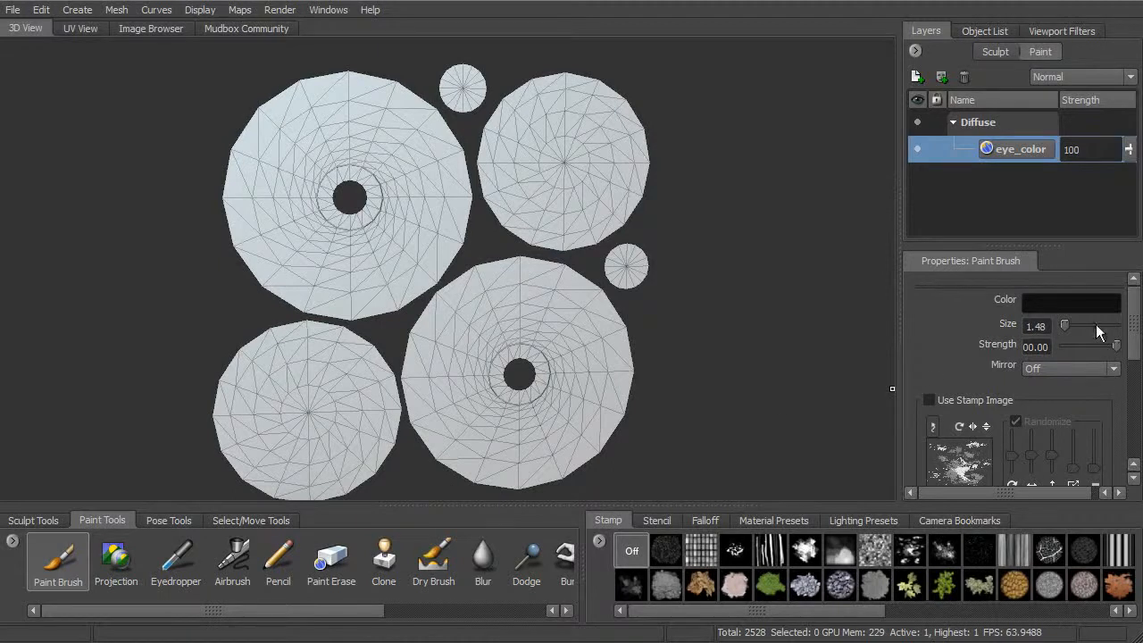
Step: Set the paint brush color to black and fill the two small round pupil pieces
{"action": "left_click", "coordinate": [1069, 300]}
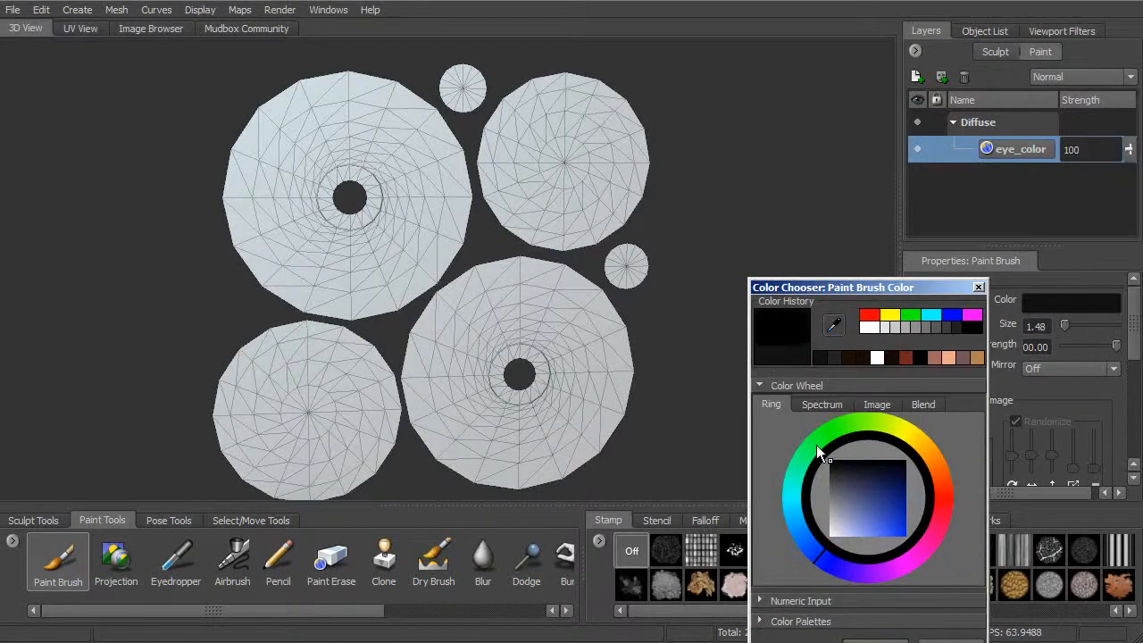
{"action": "left_click", "coordinate": [874, 534]}
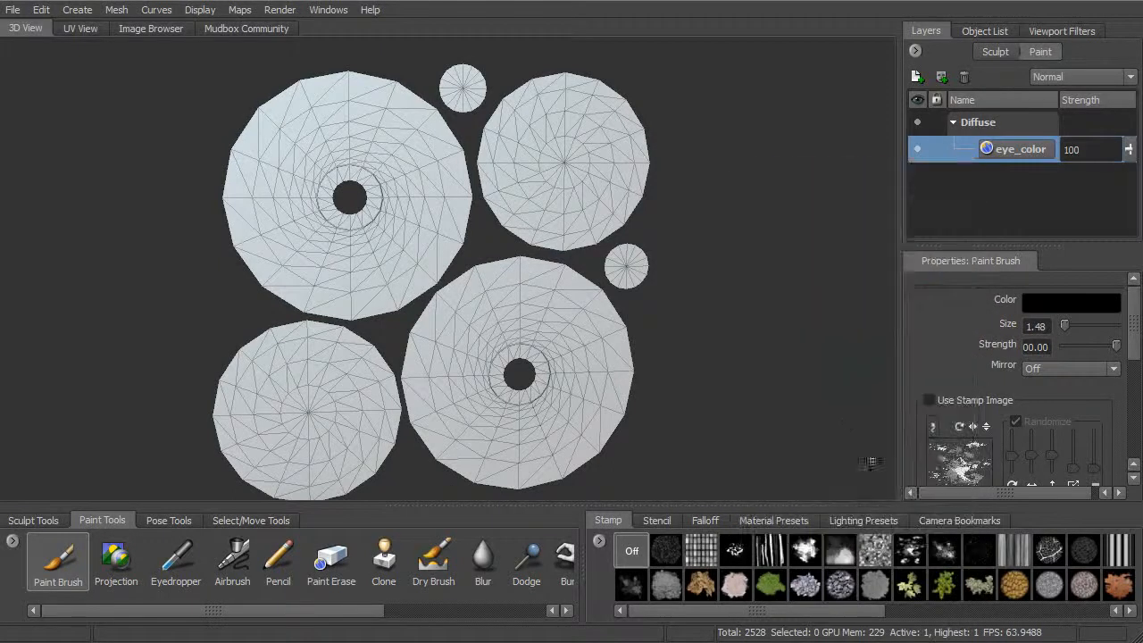
{"action": "mouse_move", "coordinate": [475, 143]}
{"action": "left_mouse_down"}
{"action": "mouse_move", "coordinate": [449, 153]}
{"action": "mouse_move", "coordinate": [478, 160]}
{"action": "mouse_move", "coordinate": [483, 138]}
{"action": "left_mouse_up"}
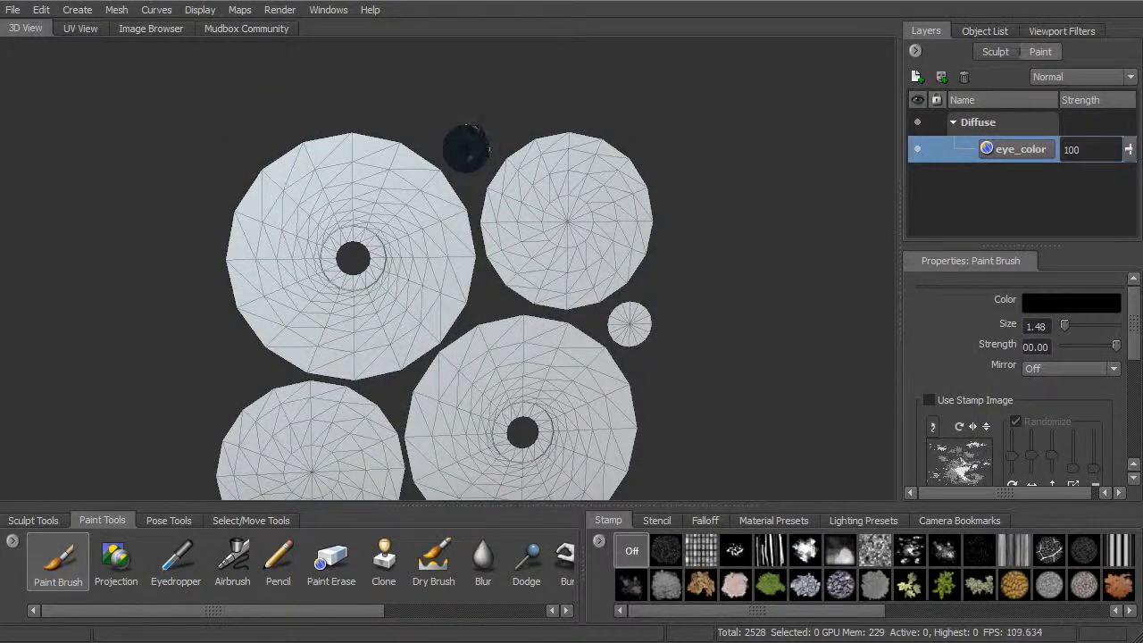
{"action": "mouse_move", "coordinate": [646, 338]}
{"action": "left_mouse_down"}
{"action": "mouse_move", "coordinate": [615, 322]}
{"action": "mouse_move", "coordinate": [638, 331]}
{"action": "mouse_move", "coordinate": [632, 320]}
{"action": "left_mouse_up"}
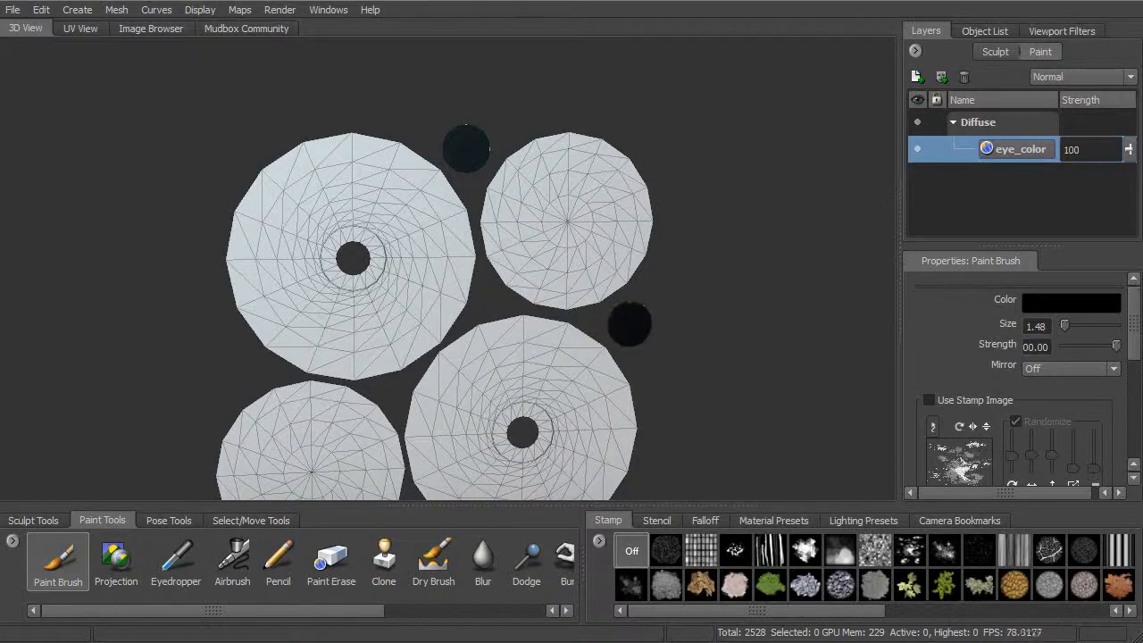
Step: Choose a light grayish pink and paint the upper full disc with the brush at size 5.32
{"action": "left_click", "coordinate": [1066, 306]}
{"action": "mouse_move", "coordinate": [833, 382]}
{"action": "left_mouse_down"}
{"action": "mouse_move", "coordinate": [802, 453]}
{"action": "mouse_move", "coordinate": [814, 418]}
{"action": "left_mouse_up"}
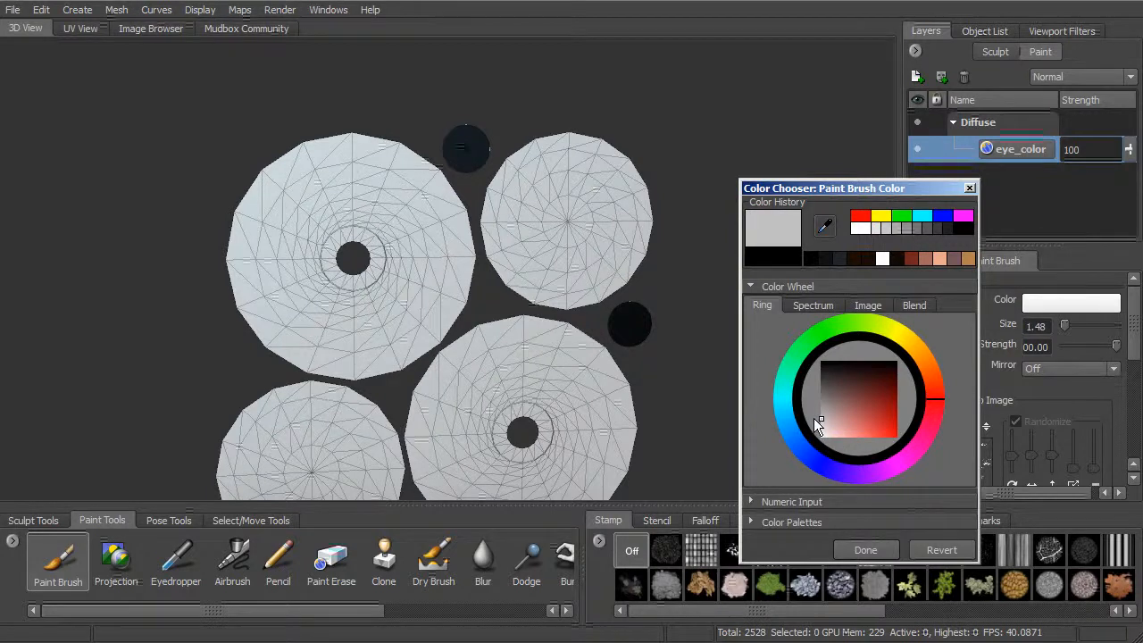
{"action": "left_click_drag", "start_coordinate": [936, 406], "coordinate": [934, 393]}
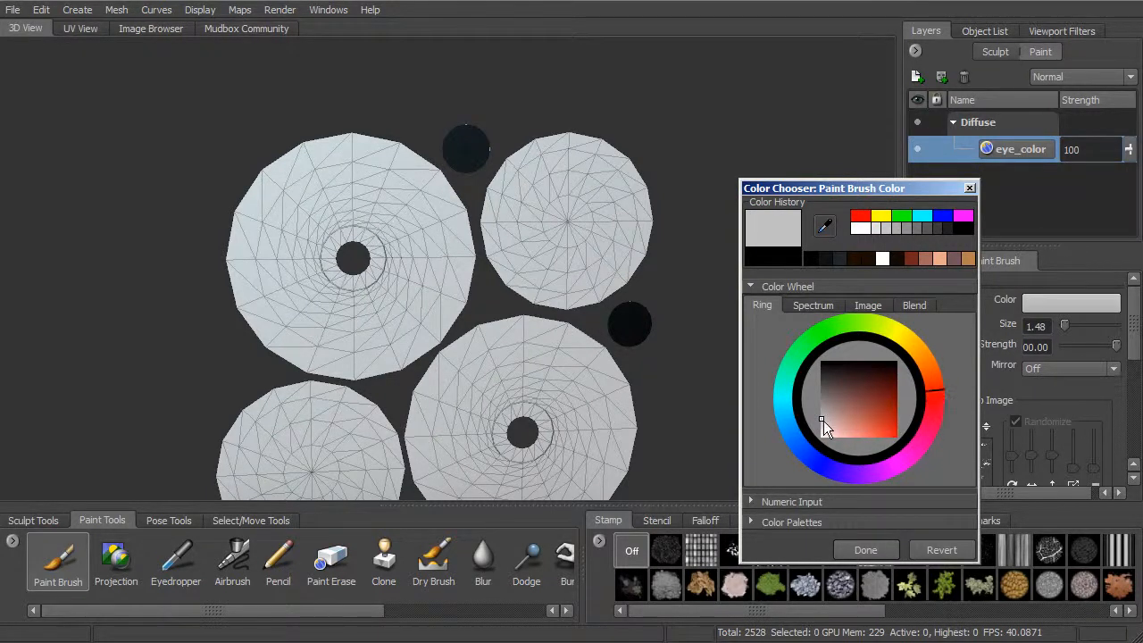
{"action": "left_click", "coordinate": [865, 549]}
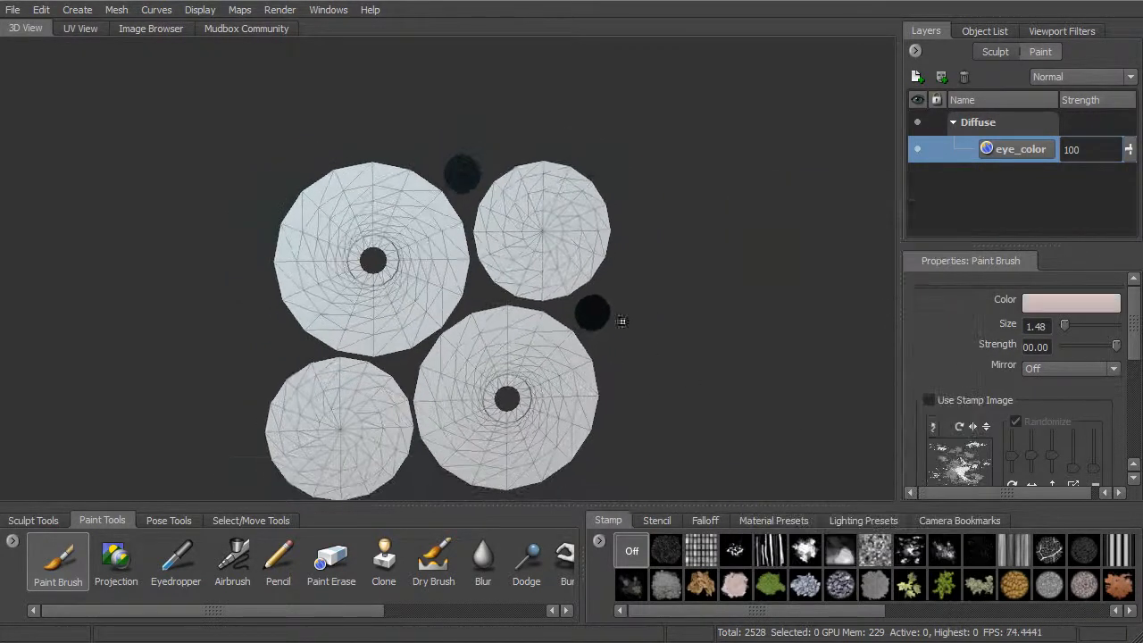
{"action": "mouse_move", "coordinate": [496, 288]}
{"action": "left_mouse_down"}
{"action": "mouse_move", "coordinate": [527, 239]}
{"action": "mouse_move", "coordinate": [510, 254]}
{"action": "mouse_move", "coordinate": [527, 207]}
{"action": "mouse_move", "coordinate": [482, 224]}
{"action": "mouse_move", "coordinate": [532, 284]}
{"action": "mouse_move", "coordinate": [576, 259]}
{"action": "mouse_move", "coordinate": [590, 217]}
{"action": "mouse_move", "coordinate": [536, 223]}
{"action": "mouse_move", "coordinate": [582, 235]}
{"action": "left_mouse_up"}
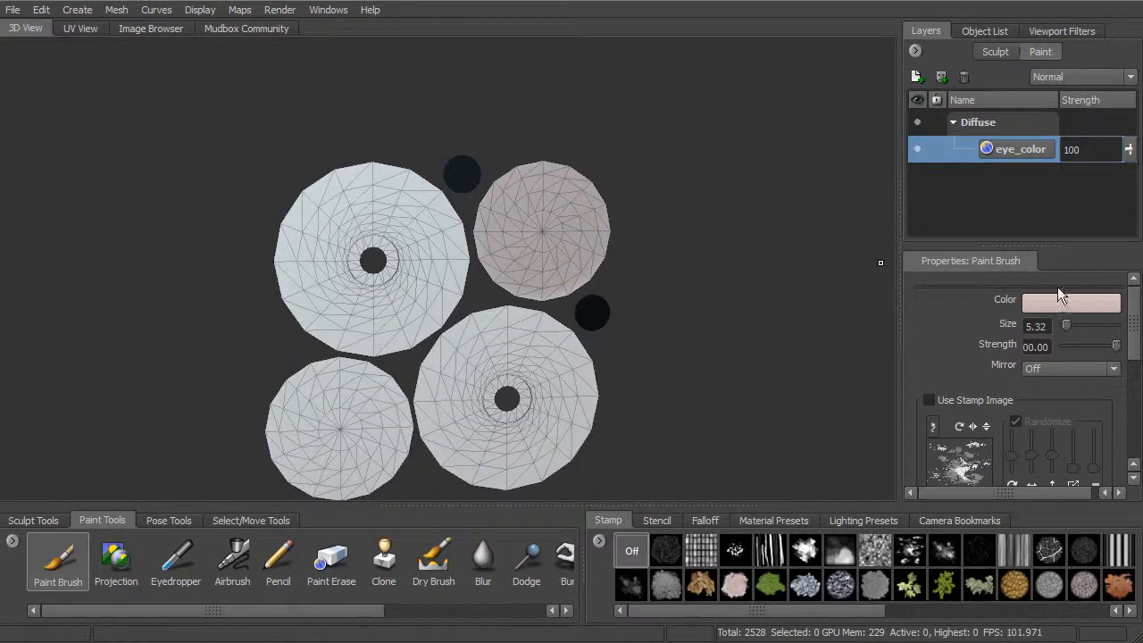
Step: Lighten the brush color to a paler pink and paint it over the large eyeball discs
{"action": "left_click", "coordinate": [1102, 303]}
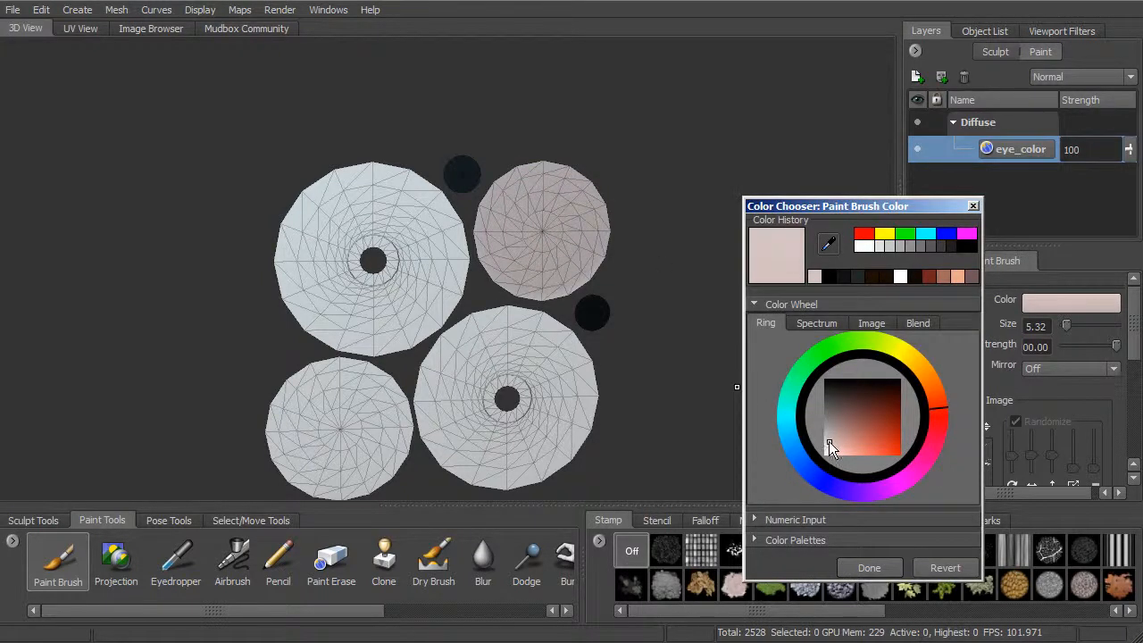
{"action": "left_click_drag", "start_coordinate": [829, 443], "coordinate": [827, 450]}
{"action": "left_click", "coordinate": [869, 568]}
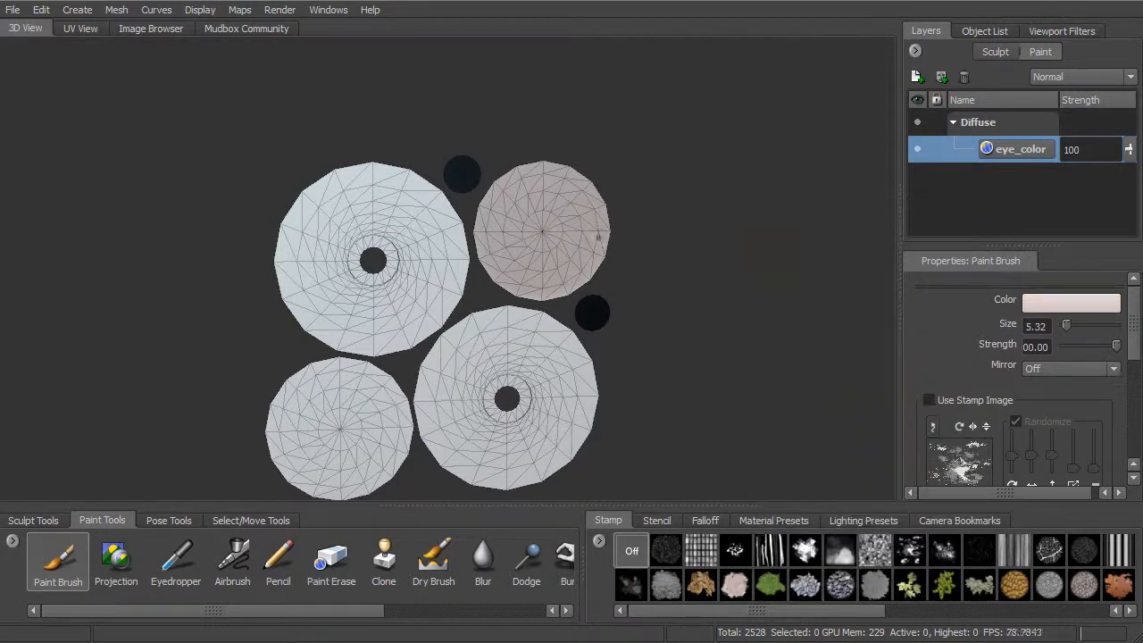
{"action": "mouse_move", "coordinate": [561, 247]}
{"action": "left_mouse_down"}
{"action": "mouse_move", "coordinate": [527, 183]}
{"action": "mouse_move", "coordinate": [497, 220]}
{"action": "mouse_move", "coordinate": [514, 278]}
{"action": "mouse_move", "coordinate": [578, 252]}
{"action": "left_mouse_up"}
{"action": "mouse_move", "coordinate": [434, 313]}
{"action": "left_mouse_down"}
{"action": "mouse_move", "coordinate": [448, 262]}
{"action": "mouse_move", "coordinate": [429, 220]}
{"action": "mouse_move", "coordinate": [396, 194]}
{"action": "mouse_move", "coordinate": [318, 209]}
{"action": "mouse_move", "coordinate": [334, 267]}
{"action": "mouse_move", "coordinate": [372, 222]}
{"action": "mouse_move", "coordinate": [385, 326]}
{"action": "mouse_move", "coordinate": [336, 343]}
{"action": "mouse_move", "coordinate": [293, 435]}
{"action": "mouse_move", "coordinate": [393, 442]}
{"action": "mouse_move", "coordinate": [378, 405]}
{"action": "mouse_move", "coordinate": [478, 480]}
{"action": "mouse_move", "coordinate": [576, 420]}
{"action": "mouse_move", "coordinate": [549, 338]}
{"action": "mouse_move", "coordinate": [511, 317]}
{"action": "mouse_move", "coordinate": [440, 425]}
{"action": "mouse_move", "coordinate": [498, 420]}
{"action": "mouse_move", "coordinate": [531, 382]}
{"action": "left_mouse_up"}
Step: Set the paint brush to a very dark reddish brown for the iris around the upper disc's hole
{"action": "right_click_drag", "start_coordinate": [450, 275], "coordinate": [579, 334], "text": "alt"}
{"action": "middle_click_drag", "start_coordinate": [572, 334], "coordinate": [696, 339], "text": "alt"}
{"action": "right_click_drag", "start_coordinate": [620, 301], "coordinate": [582, 271], "text": "alt"}
{"action": "middle_click_drag", "start_coordinate": [582, 272], "coordinate": [481, 238], "text": "alt"}
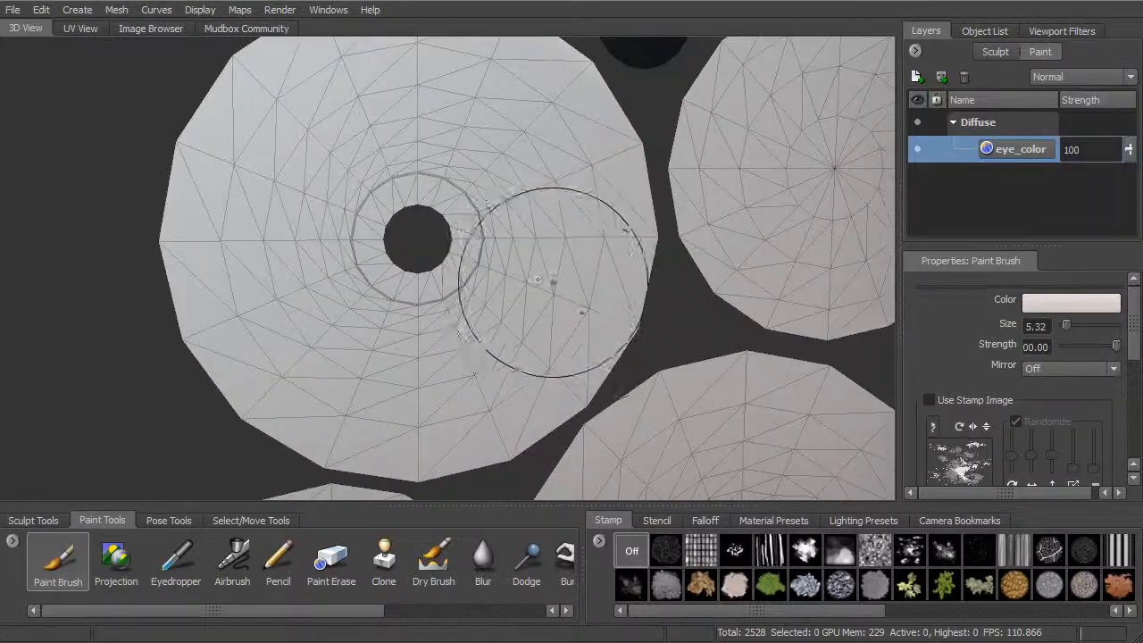
{"action": "key", "text": "Page_Up"}
{"action": "right_click_drag", "start_coordinate": [474, 222], "coordinate": [423, 166], "text": "alt"}
{"action": "left_click", "coordinate": [1034, 305]}
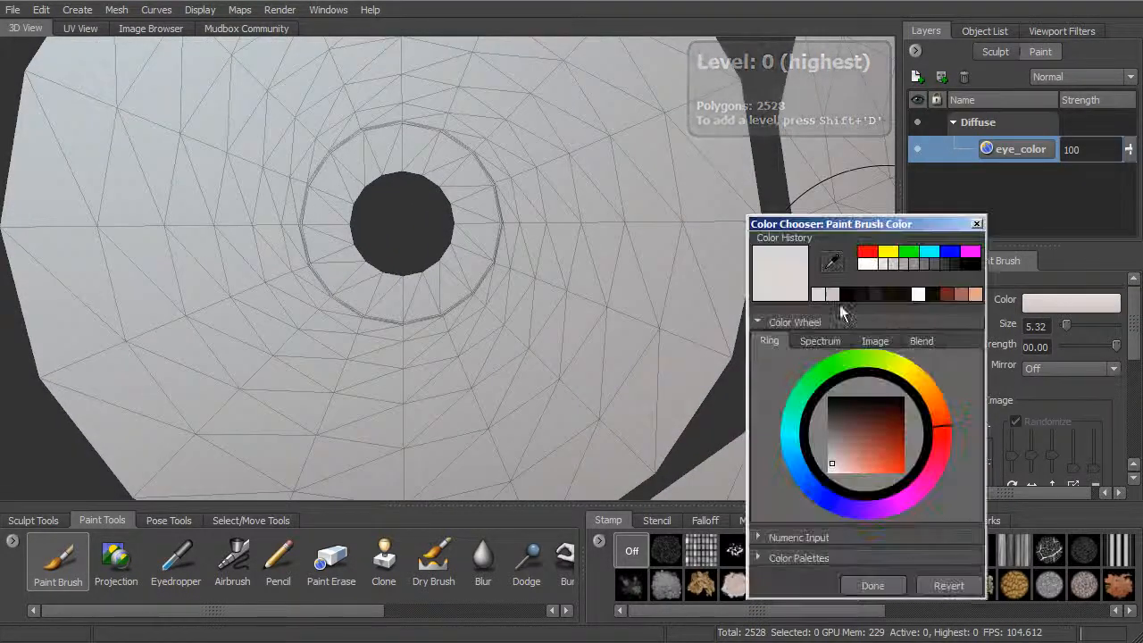
{"action": "left_click", "coordinate": [886, 427]}
{"action": "left_click_drag", "start_coordinate": [935, 437], "coordinate": [876, 411]}
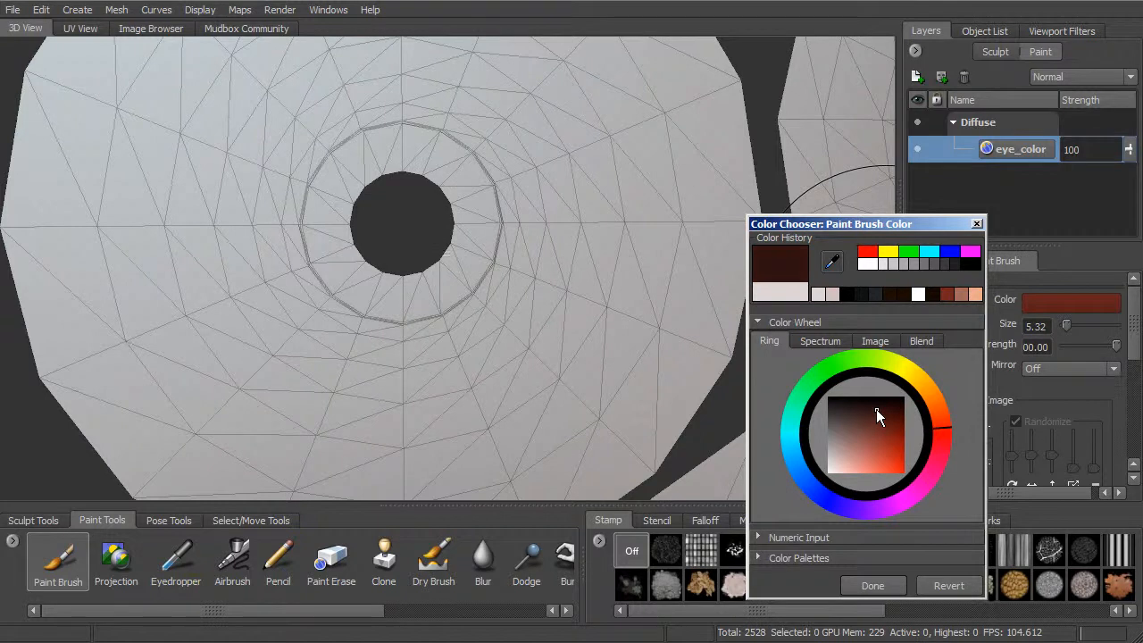
{"action": "left_click", "coordinate": [878, 585]}
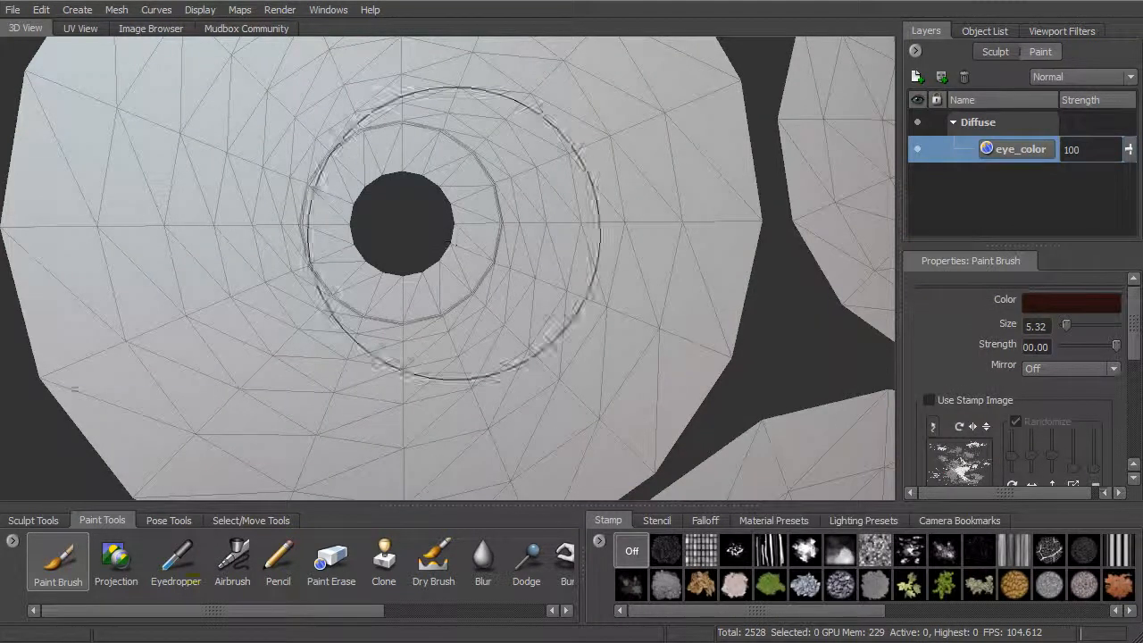
Step: Paint the iris ring around the hole dark reddish brown, filling up to its outer edge loop with brush size 0.67
{"action": "key", "text": "b"}
{"action": "left_click_drag", "start_coordinate": [456, 243], "coordinate": [409, 237]}
{"action": "key", "text": "b"}
{"action": "mouse_move", "coordinate": [418, 159]}
{"action": "left_mouse_down"}
{"action": "mouse_move", "coordinate": [363, 156]}
{"action": "mouse_move", "coordinate": [334, 216]}
{"action": "mouse_move", "coordinate": [348, 259]}
{"action": "mouse_move", "coordinate": [406, 284]}
{"action": "mouse_move", "coordinate": [466, 228]}
{"action": "mouse_move", "coordinate": [429, 273]}
{"action": "mouse_move", "coordinate": [397, 280]}
{"action": "mouse_move", "coordinate": [455, 210]}
{"action": "mouse_move", "coordinate": [380, 169]}
{"action": "mouse_move", "coordinate": [359, 190]}
{"action": "mouse_move", "coordinate": [429, 134]}
{"action": "mouse_move", "coordinate": [358, 143]}
{"action": "mouse_move", "coordinate": [341, 192]}
{"action": "mouse_move", "coordinate": [343, 231]}
{"action": "mouse_move", "coordinate": [382, 284]}
{"action": "mouse_move", "coordinate": [478, 267]}
{"action": "mouse_move", "coordinate": [490, 222]}
{"action": "mouse_move", "coordinate": [475, 188]}
{"action": "mouse_move", "coordinate": [429, 166]}
{"action": "mouse_move", "coordinate": [468, 152]}
{"action": "mouse_move", "coordinate": [386, 135]}
{"action": "mouse_move", "coordinate": [427, 134]}
{"action": "mouse_move", "coordinate": [434, 150]}
{"action": "mouse_move", "coordinate": [411, 149]}
{"action": "left_mouse_up"}
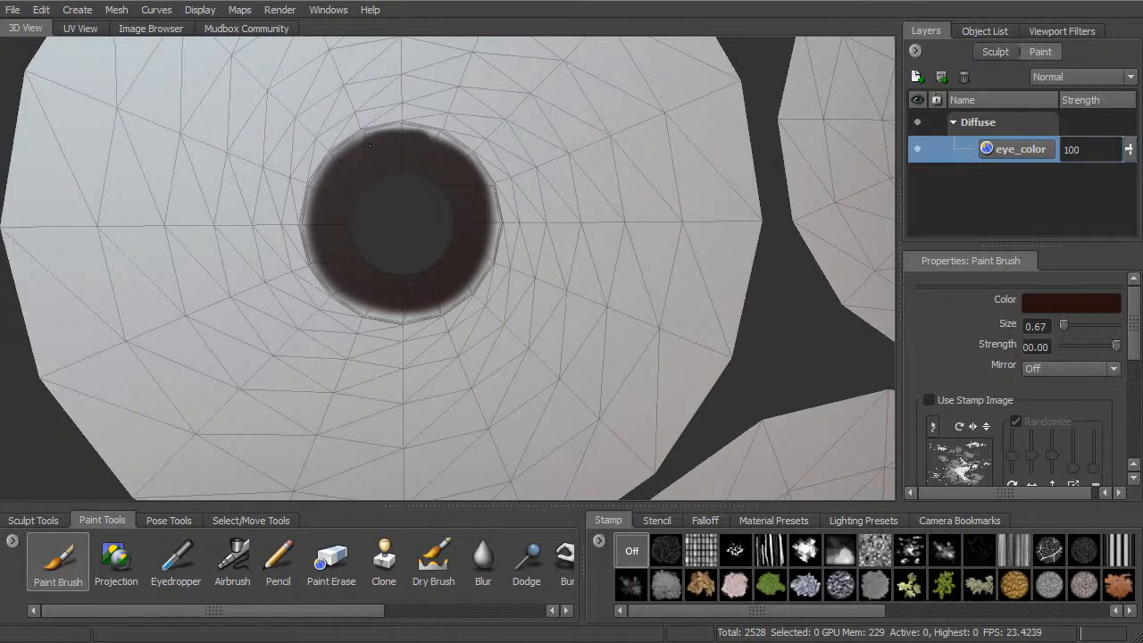
{"action": "left_click_drag", "start_coordinate": [338, 166], "coordinate": [317, 192]}
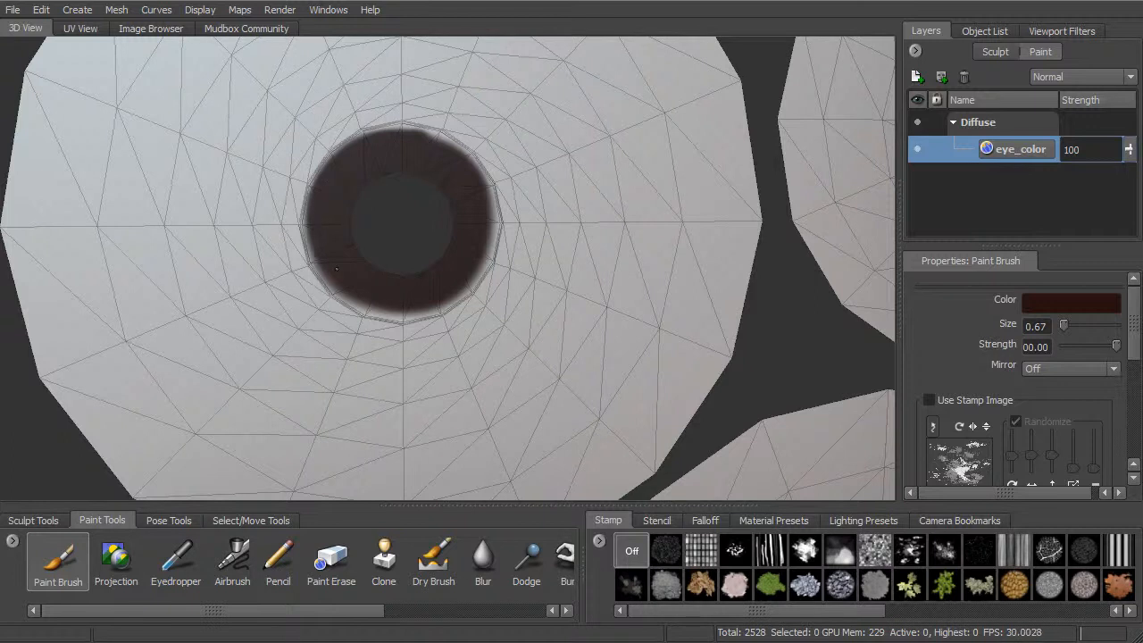
{"action": "left_click_drag", "start_coordinate": [397, 301], "coordinate": [417, 301]}
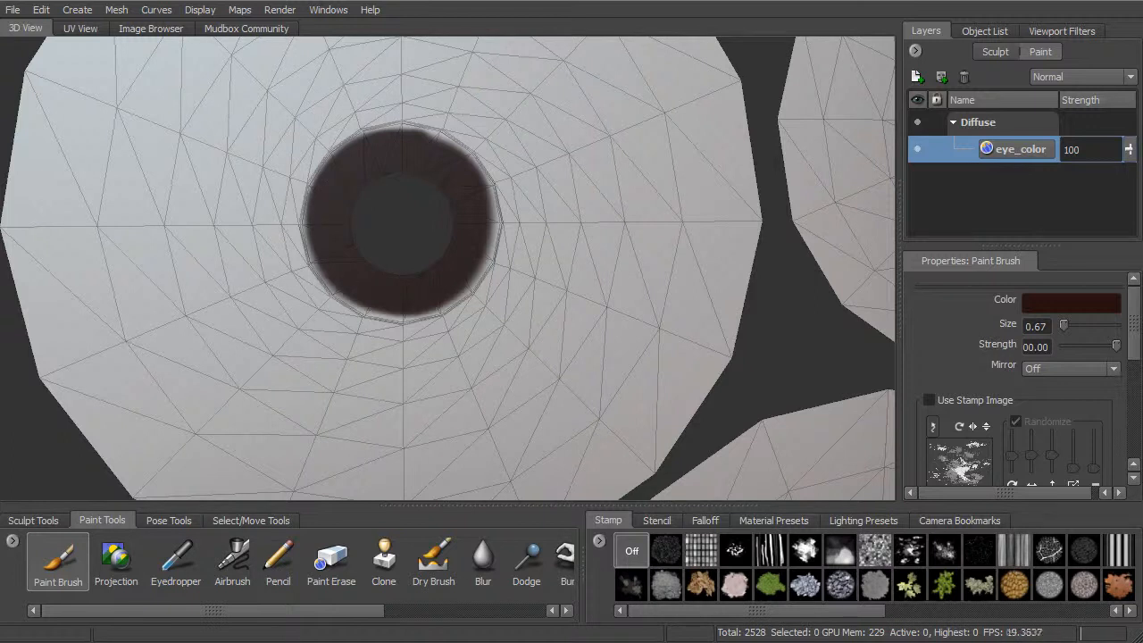
{"action": "left_click_drag", "start_coordinate": [482, 233], "coordinate": [483, 229]}
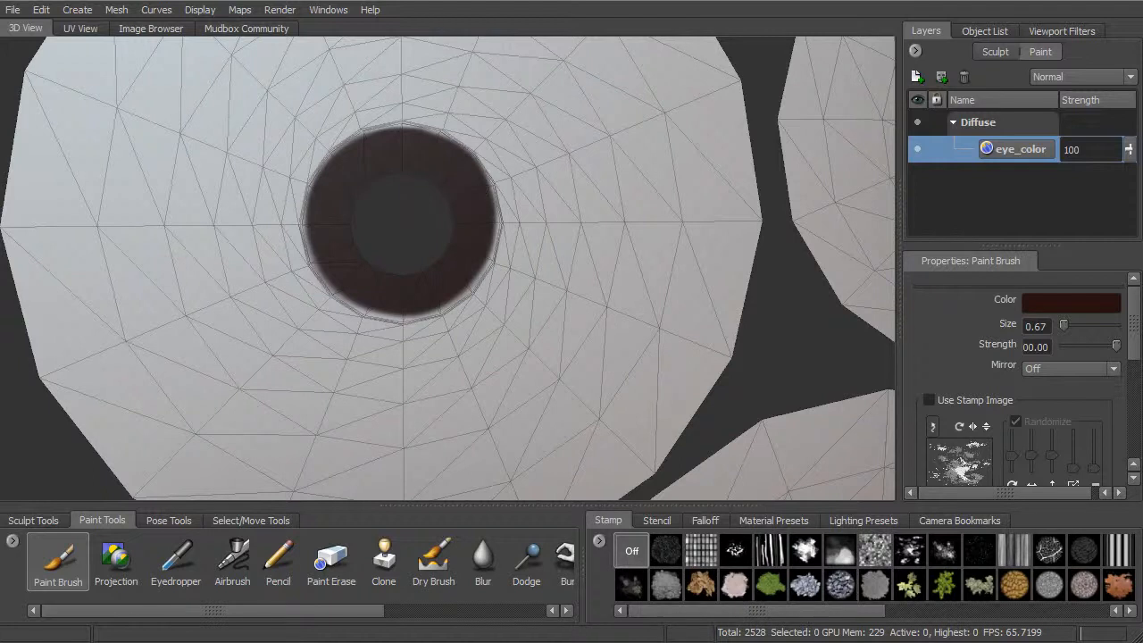
{"action": "left_click_drag", "start_coordinate": [463, 291], "coordinate": [404, 313]}
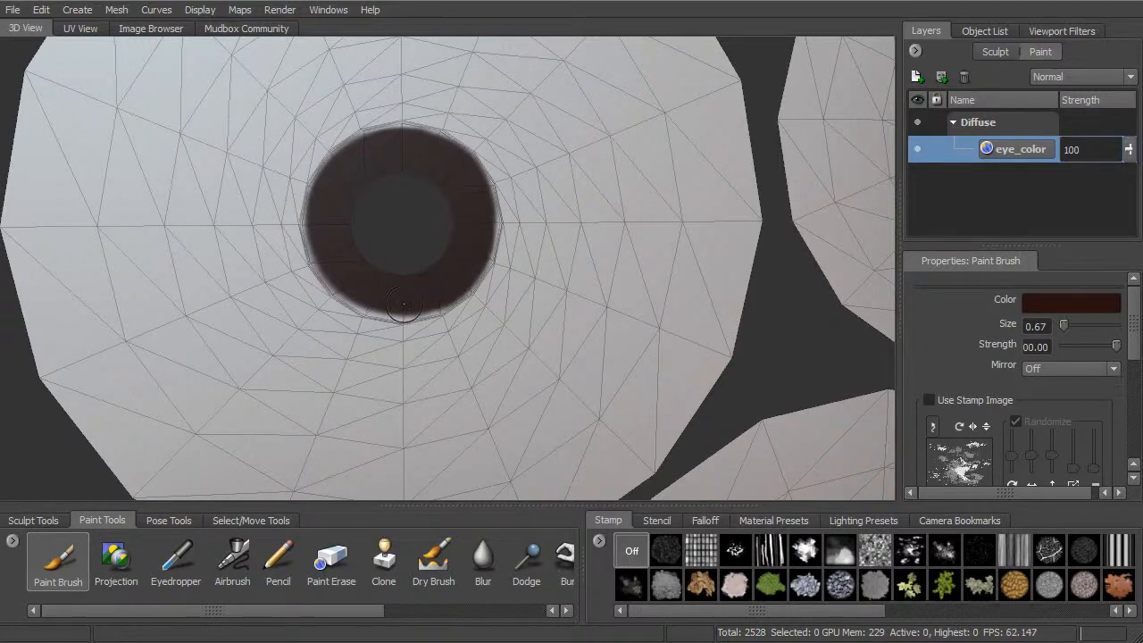
{"action": "left_click_drag", "start_coordinate": [329, 291], "coordinate": [319, 211]}
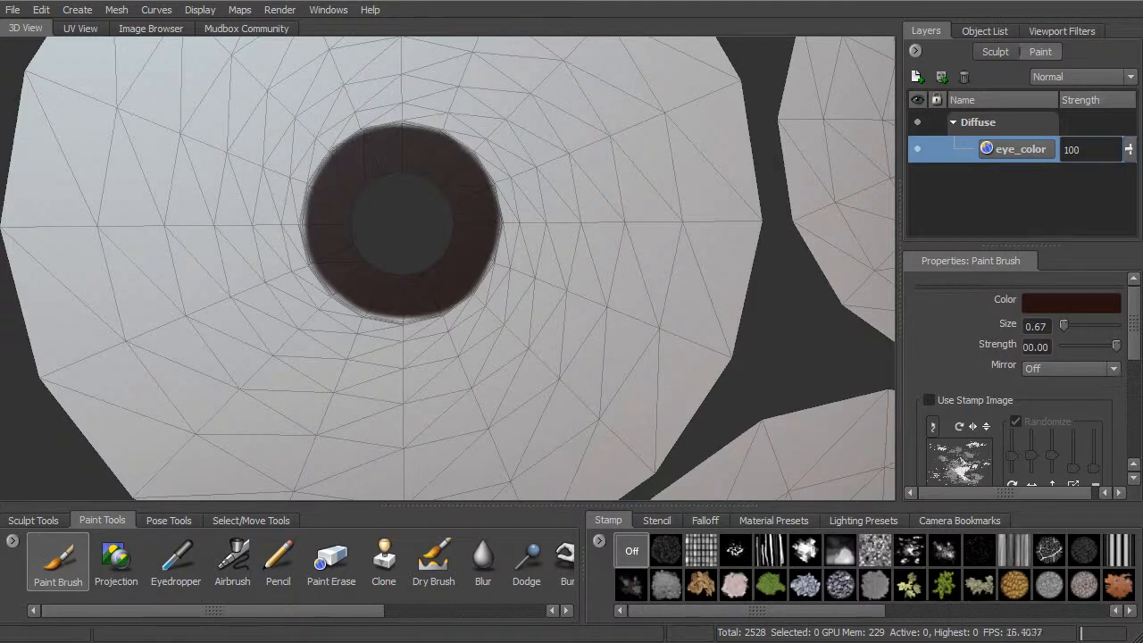
{"action": "left_click_drag", "start_coordinate": [344, 282], "coordinate": [396, 303]}
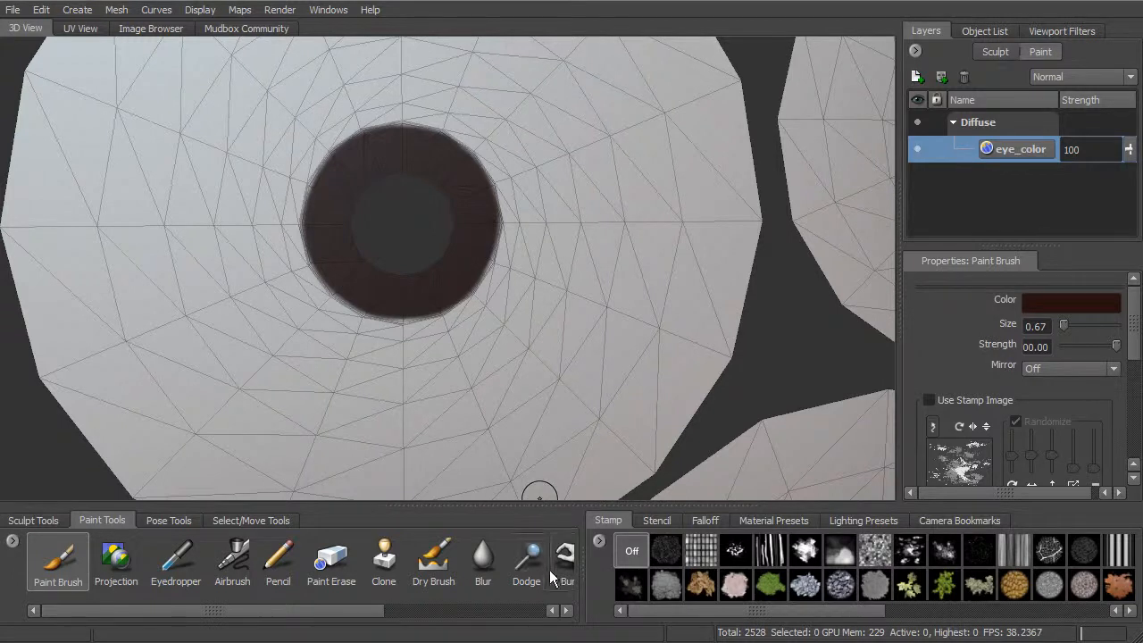
Step: Dodge lighter radial streaks around the iris using the vertical stripes stamp at strength 12.82 and brush size 0.53
{"action": "left_click", "coordinate": [527, 558]}
{"action": "scroll", "coordinate": [474, 370], "scroll_direction": "up", "scroll_amount": 3}
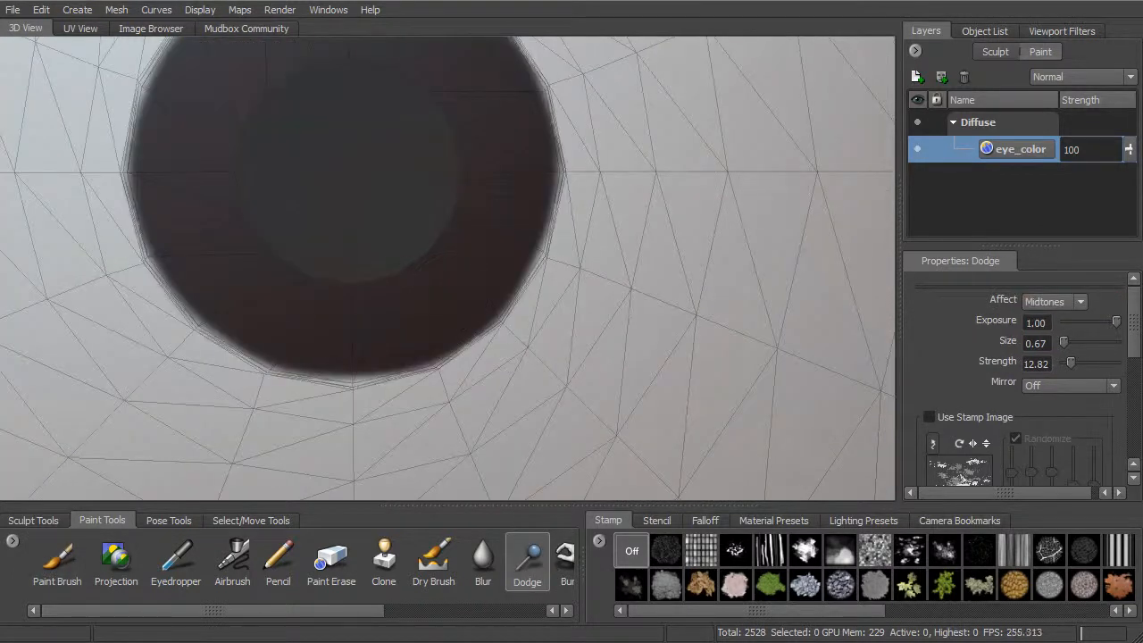
{"action": "left_click_drag", "start_coordinate": [419, 278], "coordinate": [420, 271]}
{"action": "left_click_drag", "start_coordinate": [867, 612], "coordinate": [963, 612]}
{"action": "left_click", "coordinate": [928, 551]}
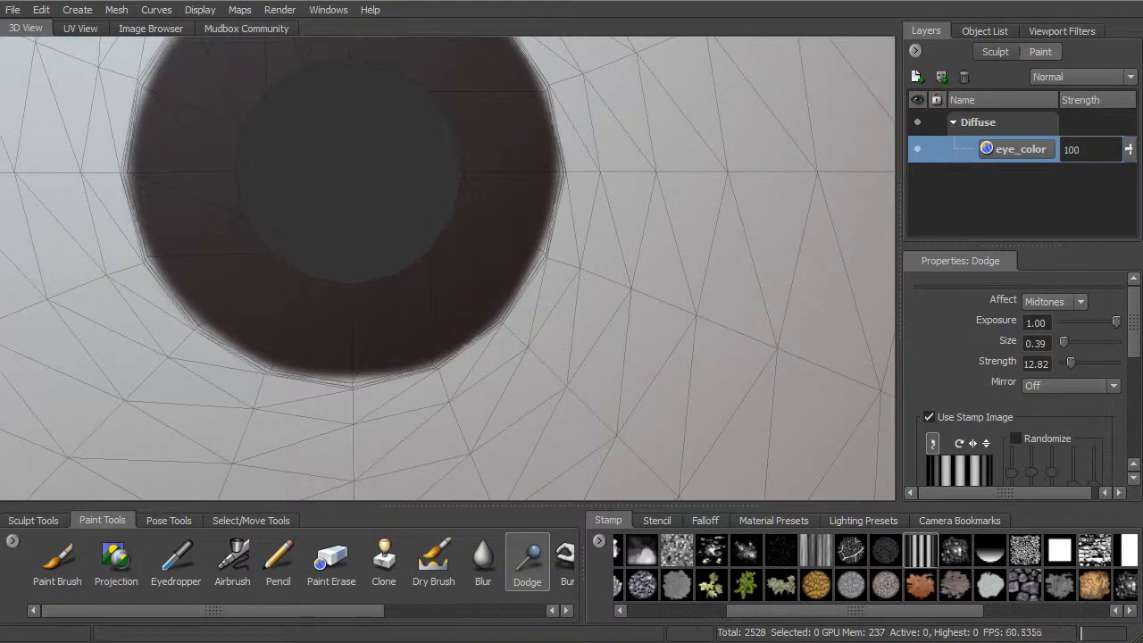
{"action": "left_click_drag", "start_coordinate": [431, 289], "coordinate": [438, 293]}
{"action": "left_click_drag", "start_coordinate": [534, 168], "coordinate": [507, 202], "text": "alt"}
{"action": "left_click_drag", "start_coordinate": [475, 249], "coordinate": [499, 214], "text": "alt"}
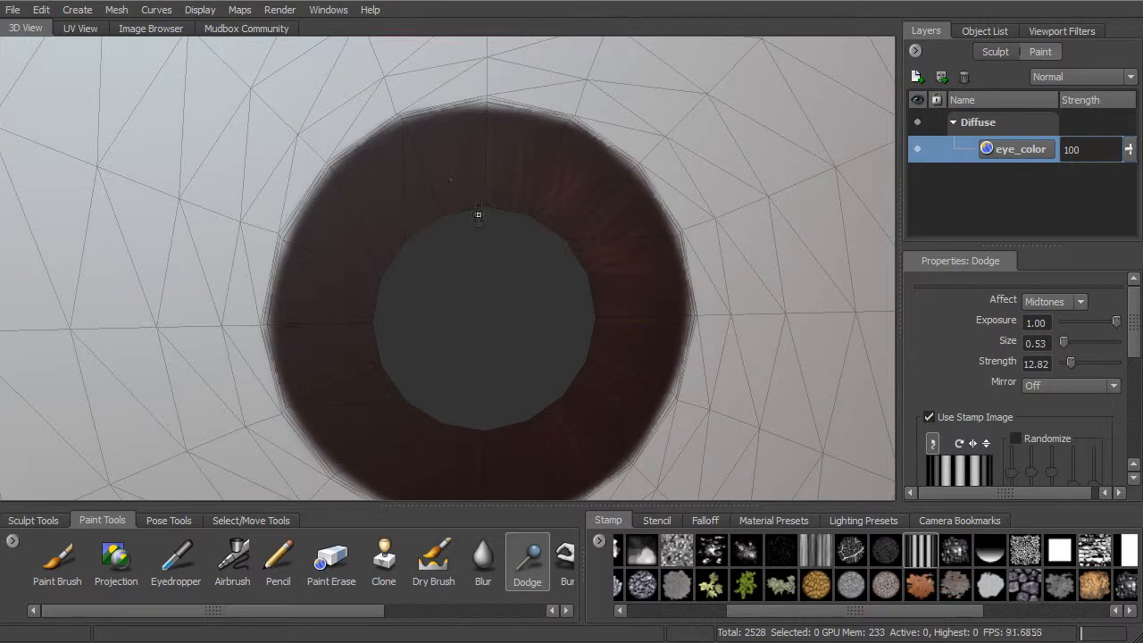
{"action": "left_click_drag", "start_coordinate": [456, 125], "coordinate": [465, 213]}
{"action": "mouse_move", "coordinate": [432, 391]}
{"action": "middle_mouse_down", "text": "alt"}
{"action": "mouse_move", "coordinate": [478, 261]}
{"action": "mouse_move", "coordinate": [442, 357]}
{"action": "middle_mouse_up", "text": "alt"}
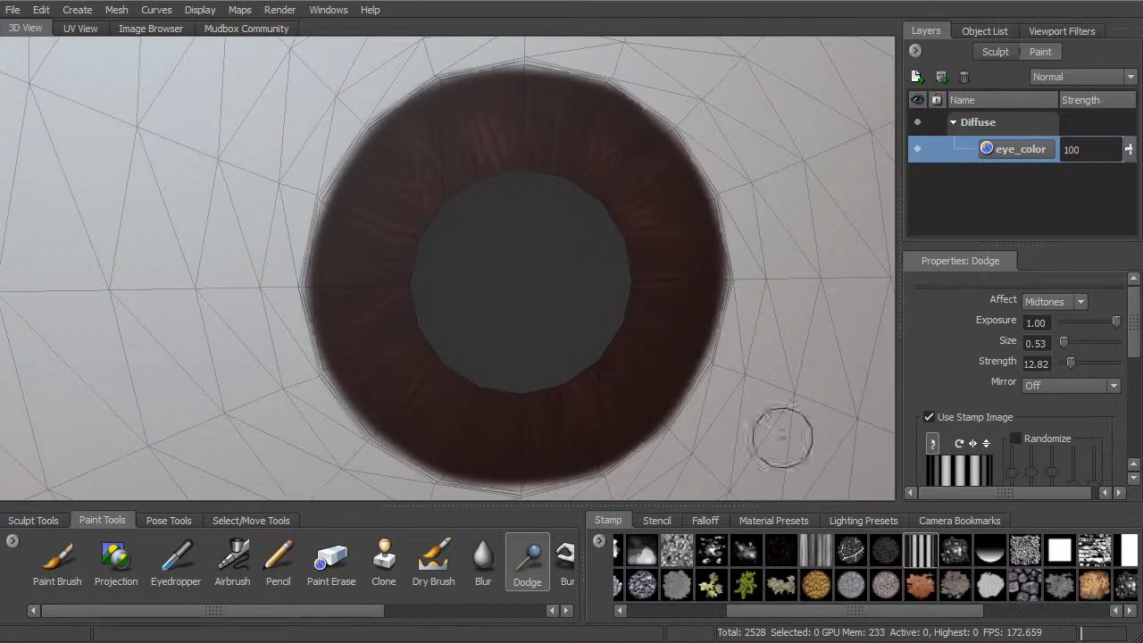
Step: Burn darker streaks into the iris using the vertical stripes stamp with Randomize off and strength 31.64
{"action": "left_click", "coordinate": [565, 558]}
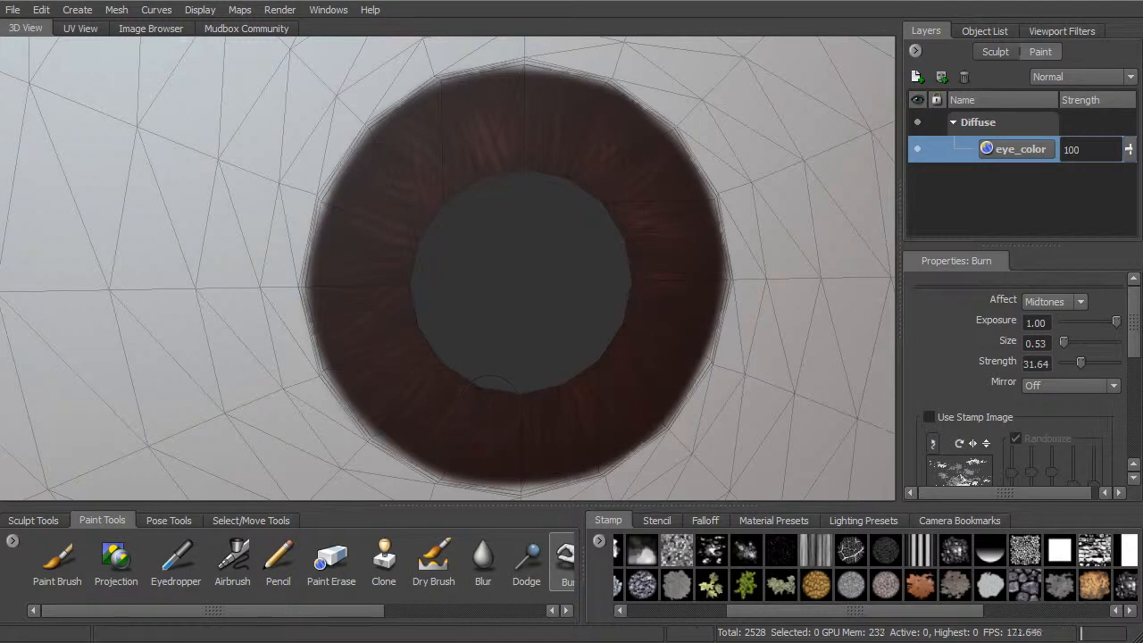
{"action": "left_click_drag", "start_coordinate": [450, 370], "coordinate": [458, 381]}
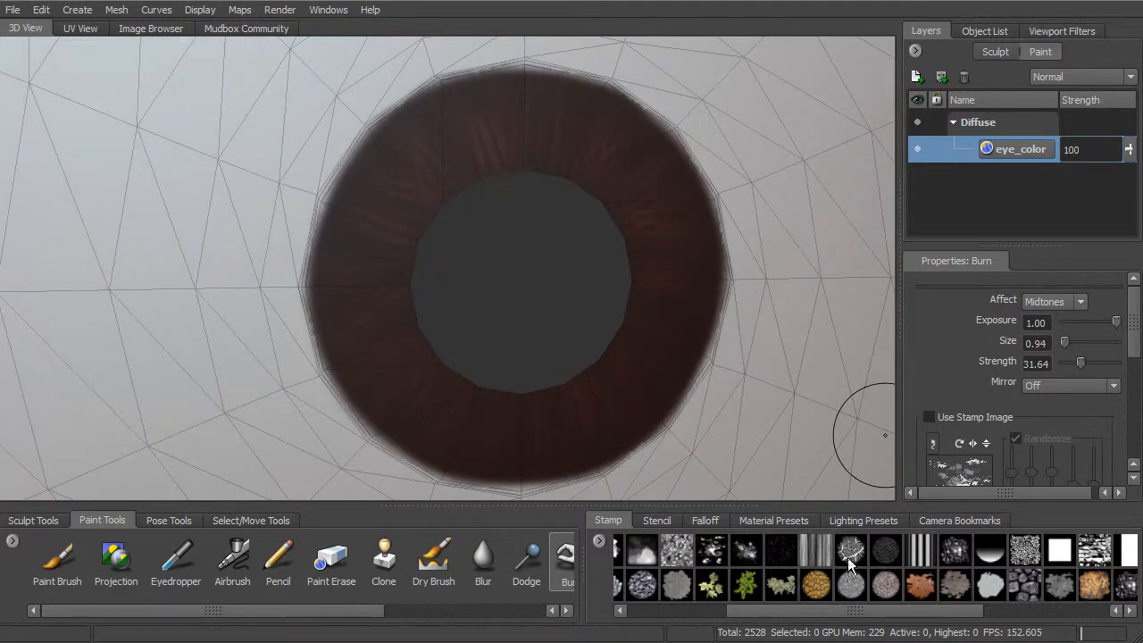
{"action": "left_click", "coordinate": [921, 550]}
{"action": "left_click", "coordinate": [1015, 438]}
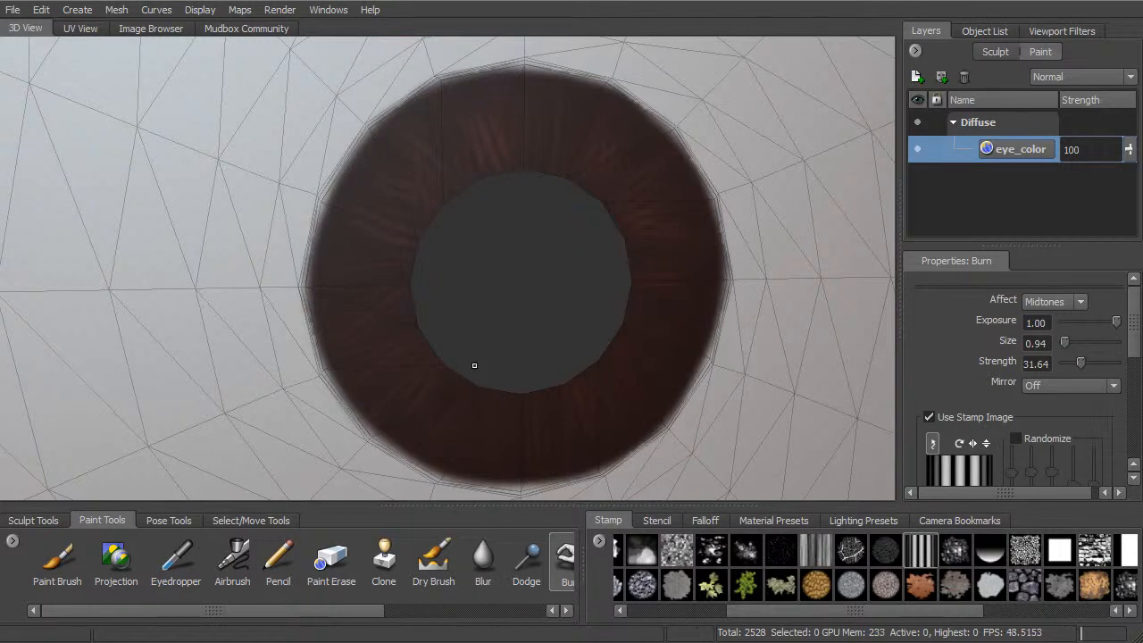
{"action": "left_click_drag", "start_coordinate": [482, 367], "coordinate": [444, 343]}
Step: Unflatten the eyes from UV space and hide the wireframe
{"action": "right_click_drag", "start_coordinate": [605, 295], "coordinate": [527, 223], "text": "alt"}
{"action": "left_click", "coordinate": [116, 10]}
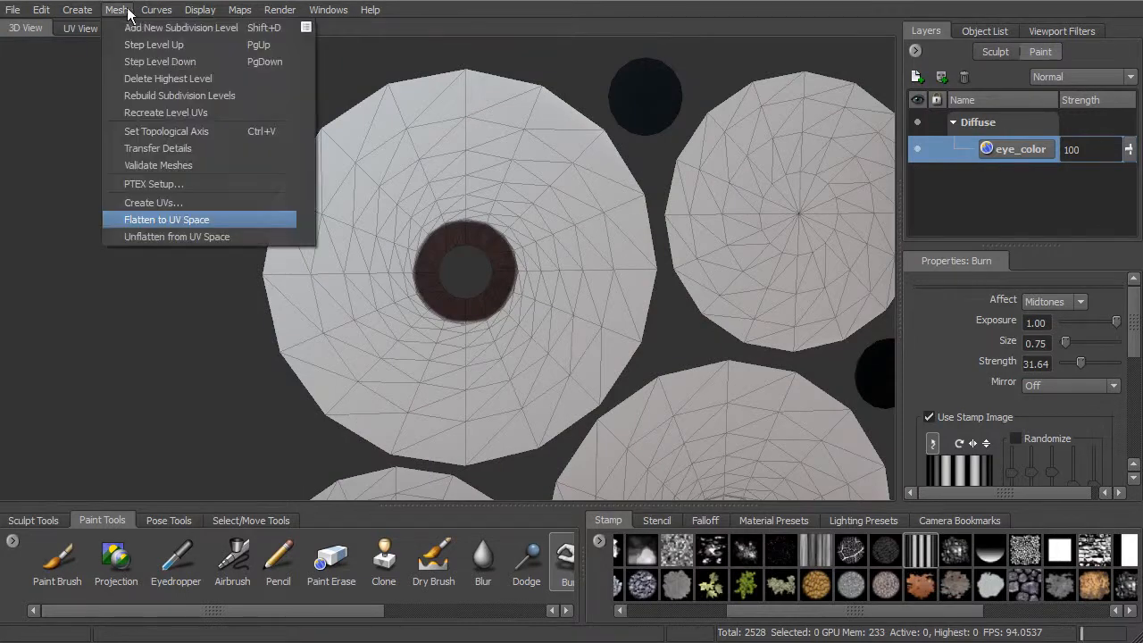
{"action": "right_click_drag", "start_coordinate": [598, 293], "coordinate": [523, 294], "text": "alt"}
{"action": "middle_click_drag", "start_coordinate": [523, 293], "coordinate": [412, 379], "text": "alt"}
{"action": "right_click_drag", "start_coordinate": [427, 294], "coordinate": [503, 275], "text": "alt"}
{"action": "key", "text": "w"}
{"action": "middle_click_drag", "start_coordinate": [559, 232], "coordinate": [578, 244], "text": "alt"}
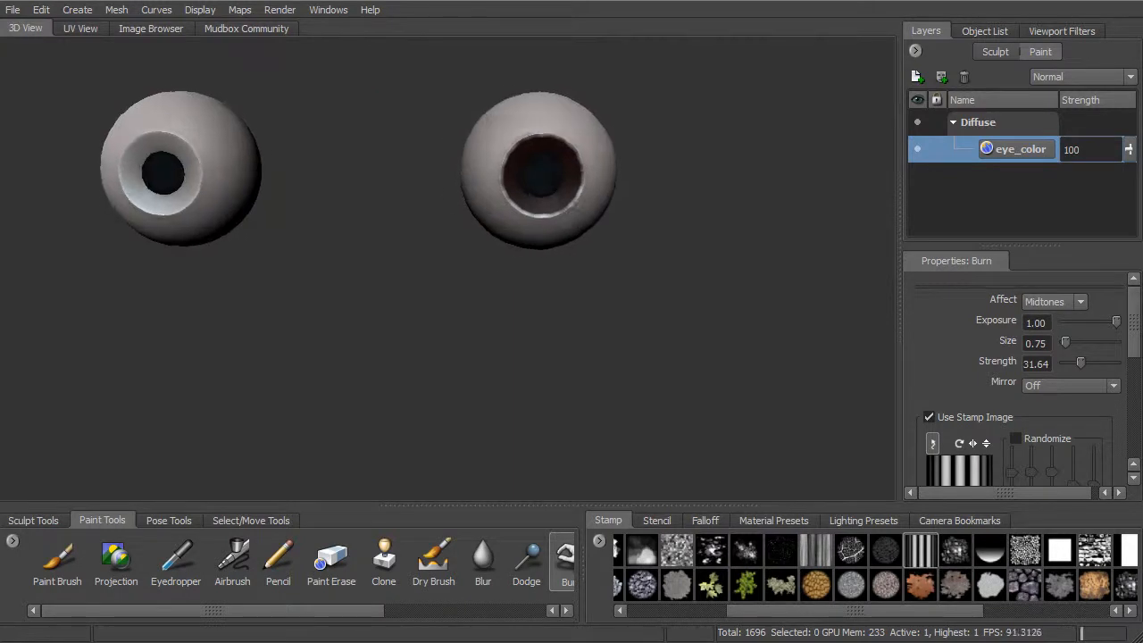
Step: Unhide the rest of the head and frame the face around the painted eyes
{"action": "right_click_drag", "start_coordinate": [577, 244], "coordinate": [667, 128], "text": "alt"}
{"action": "right_click_drag", "start_coordinate": [694, 165], "coordinate": [621, 130], "text": "alt"}
{"action": "left_click_drag", "start_coordinate": [621, 130], "coordinate": [653, 147], "text": "alt"}
{"action": "right_click_drag", "start_coordinate": [653, 147], "coordinate": [633, 139], "text": "alt"}
{"action": "left_click_drag", "start_coordinate": [632, 139], "coordinate": [584, 149], "text": "alt"}
{"action": "right_click_drag", "start_coordinate": [368, 228], "coordinate": [319, 247]}
{"action": "left_click_drag", "start_coordinate": [656, 298], "coordinate": [625, 295], "text": "alt"}
{"action": "right_click_drag", "start_coordinate": [625, 294], "coordinate": [536, 268], "text": "alt"}
{"action": "mouse_move", "coordinate": [535, 268]}
{"action": "left_mouse_down", "text": "alt"}
{"action": "mouse_move", "coordinate": [500, 255]}
{"action": "mouse_move", "coordinate": [518, 259]}
{"action": "left_mouse_up", "text": "alt"}
{"action": "right_click_drag", "start_coordinate": [518, 259], "coordinate": [572, 277], "text": "alt"}
Step: Set the eye material's specular color to a dark blue-grey and close its material properties
{"action": "right_click_drag", "start_coordinate": [572, 229], "coordinate": [578, 195]}
{"action": "left_click_drag", "start_coordinate": [643, 52], "coordinate": [815, 57]}
{"action": "left_click", "coordinate": [831, 111]}
{"action": "left_click_drag", "start_coordinate": [854, 437], "coordinate": [846, 426]}
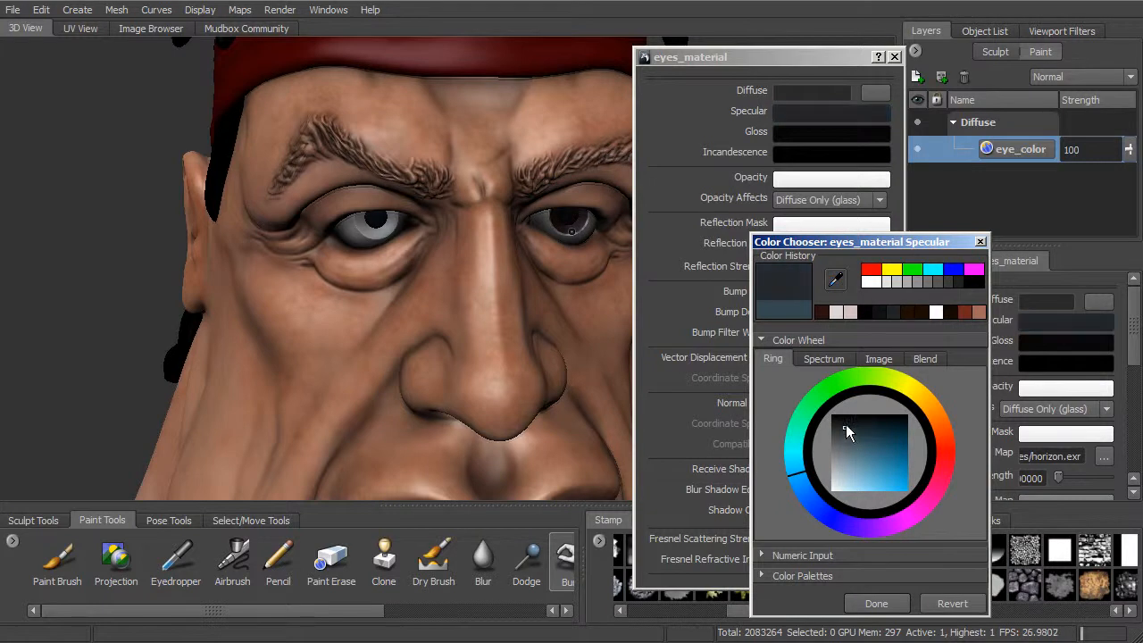
{"action": "left_click", "coordinate": [875, 603]}
{"action": "left_click", "coordinate": [894, 57]}
Step: Make the head's diffuse paint layer active and set the Paint Brush color to near-black
{"action": "left_click_drag", "start_coordinate": [759, 293], "coordinate": [761, 276], "text": "alt"}
{"action": "right_click_drag", "start_coordinate": [761, 276], "coordinate": [650, 286], "text": "alt"}
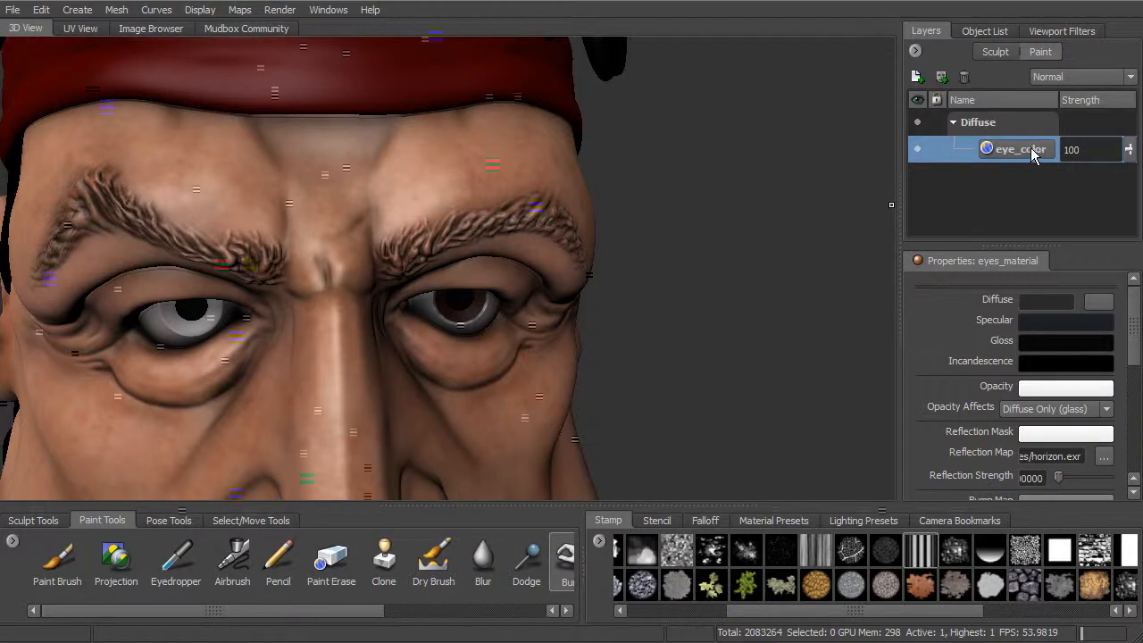
{"action": "left_click", "coordinate": [563, 233]}
{"action": "right_click_drag", "start_coordinate": [661, 232], "coordinate": [668, 262], "text": "alt"}
{"action": "left_click_drag", "start_coordinate": [668, 262], "coordinate": [634, 248], "text": "alt"}
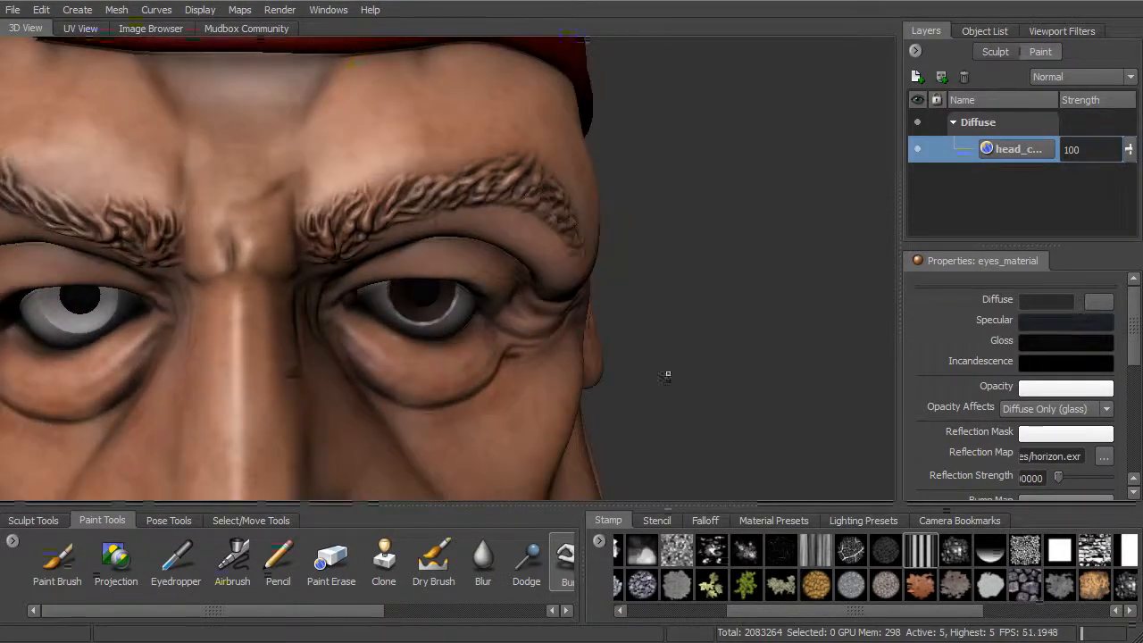
{"action": "left_click", "coordinate": [57, 558]}
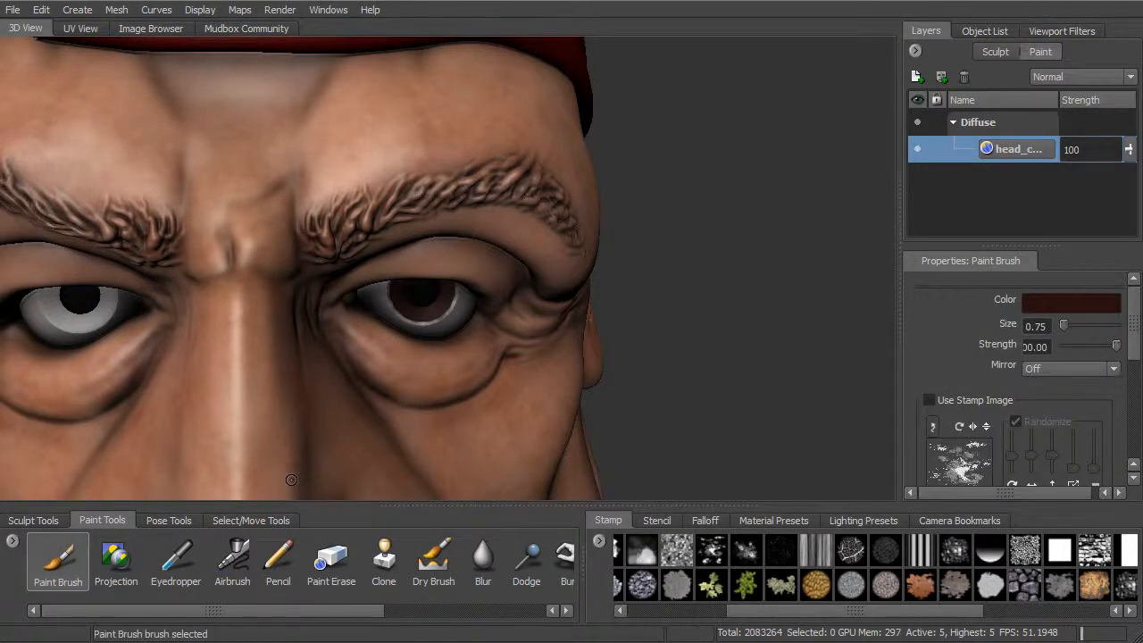
{"action": "left_click_drag", "start_coordinate": [861, 281], "coordinate": [890, 299], "text": "alt"}
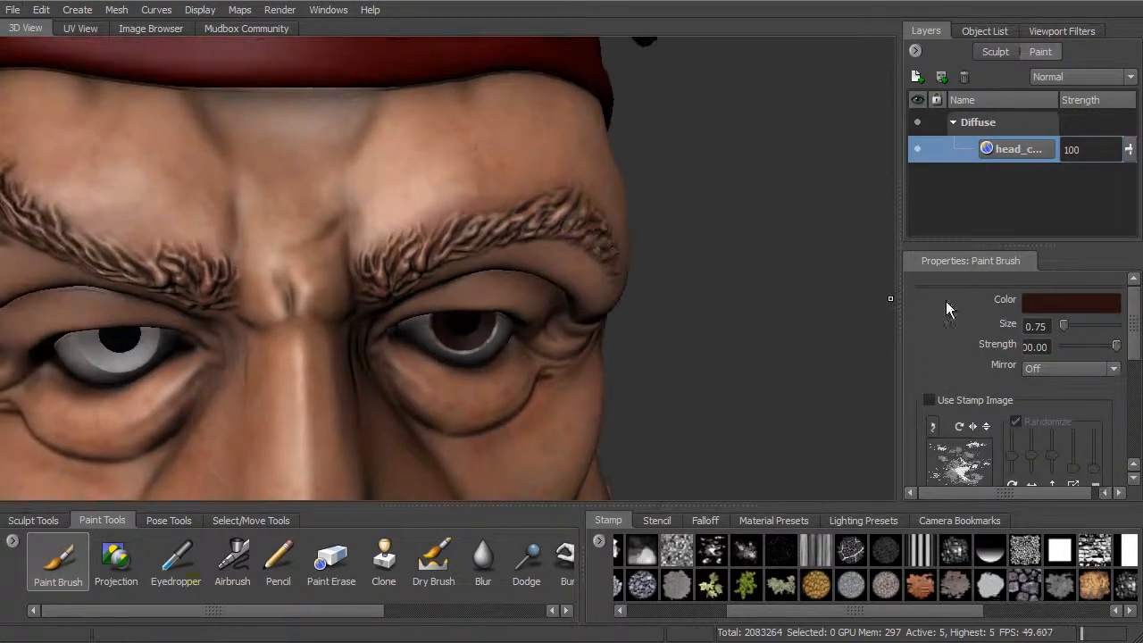
{"action": "left_click", "coordinate": [1091, 304]}
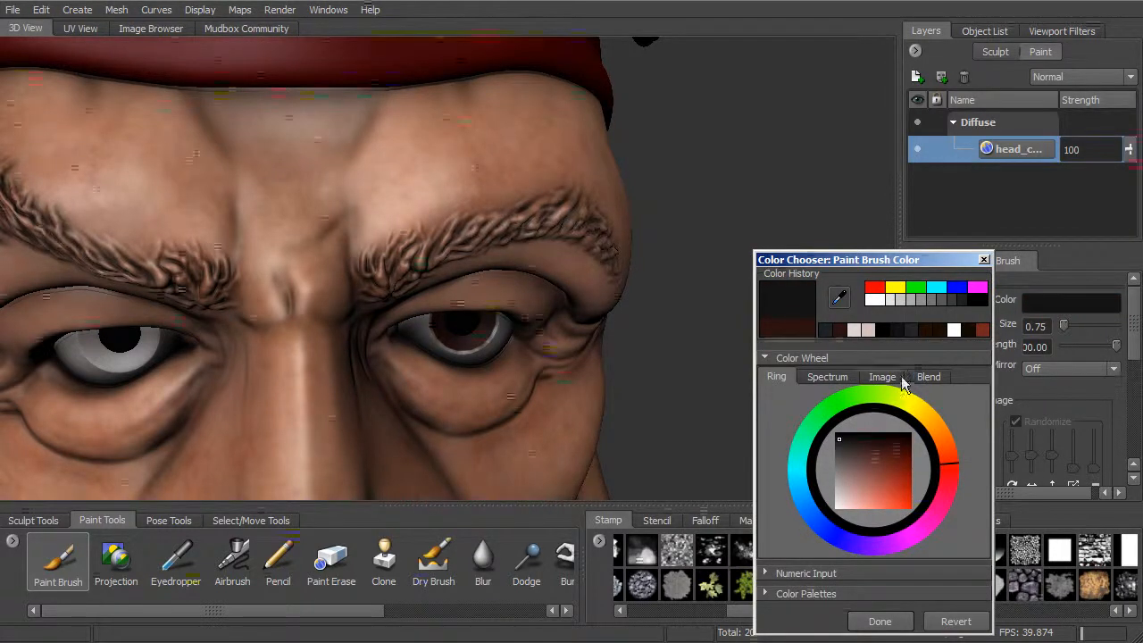
{"action": "left_click", "coordinate": [879, 616]}
Step: Set the brush mirroring to X and paint dark hair strokes over the inner ends of the eyebrows
{"action": "middle_click_drag", "start_coordinate": [465, 280], "coordinate": [481, 309], "text": "alt"}
{"action": "left_click_drag", "start_coordinate": [481, 309], "coordinate": [469, 300], "text": "alt"}
{"action": "right_click_drag", "start_coordinate": [470, 300], "coordinate": [526, 335], "text": "alt"}
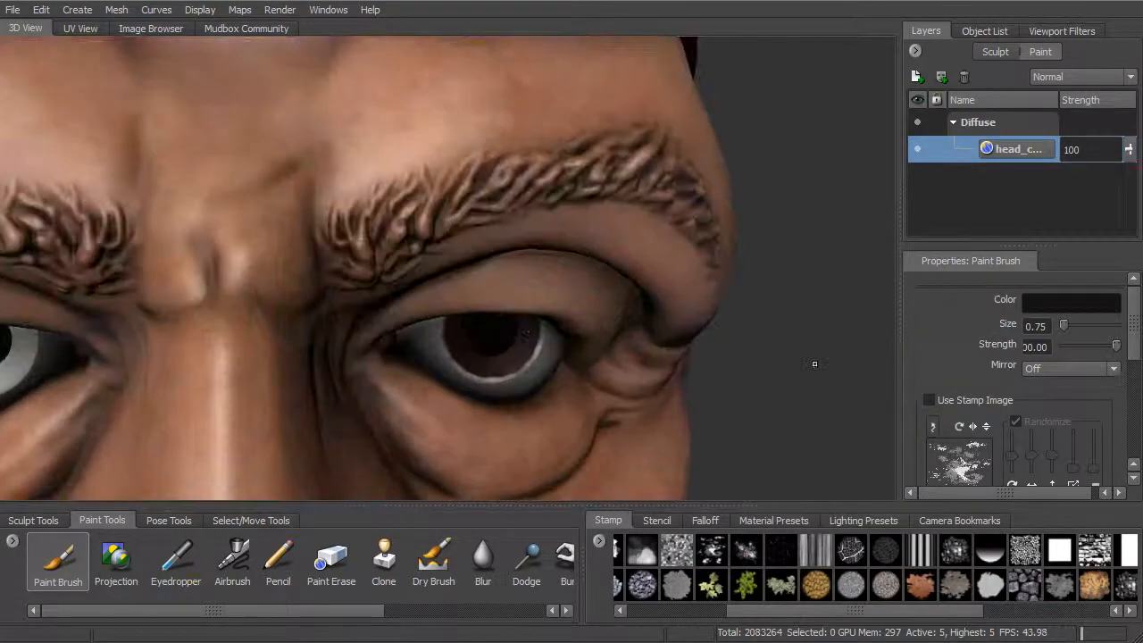
{"action": "left_click", "coordinate": [1031, 370]}
{"action": "left_click", "coordinate": [1038, 395]}
{"action": "middle_click_drag", "start_coordinate": [367, 239], "coordinate": [459, 294], "text": "alt"}
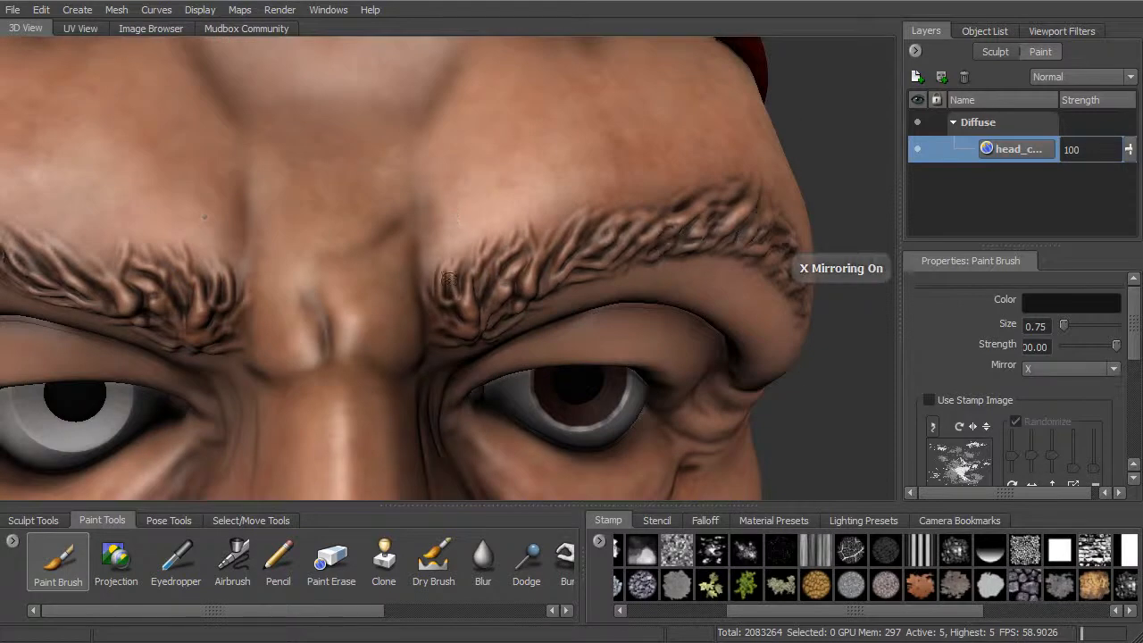
{"action": "mouse_move", "coordinate": [444, 269]}
{"action": "left_mouse_down"}
{"action": "mouse_move", "coordinate": [442, 296]}
{"action": "mouse_move", "coordinate": [456, 265]}
{"action": "mouse_move", "coordinate": [454, 277]}
{"action": "mouse_move", "coordinate": [476, 274]}
{"action": "mouse_move", "coordinate": [498, 241]}
{"action": "mouse_move", "coordinate": [477, 253]}
{"action": "mouse_move", "coordinate": [482, 239]}
{"action": "mouse_move", "coordinate": [514, 235]}
{"action": "mouse_move", "coordinate": [515, 249]}
{"action": "mouse_move", "coordinate": [524, 239]}
{"action": "mouse_move", "coordinate": [500, 289]}
{"action": "mouse_move", "coordinate": [526, 263]}
{"action": "mouse_move", "coordinate": [505, 285]}
{"action": "mouse_move", "coordinate": [429, 281]}
{"action": "mouse_move", "coordinate": [462, 248]}
{"action": "left_mouse_up"}
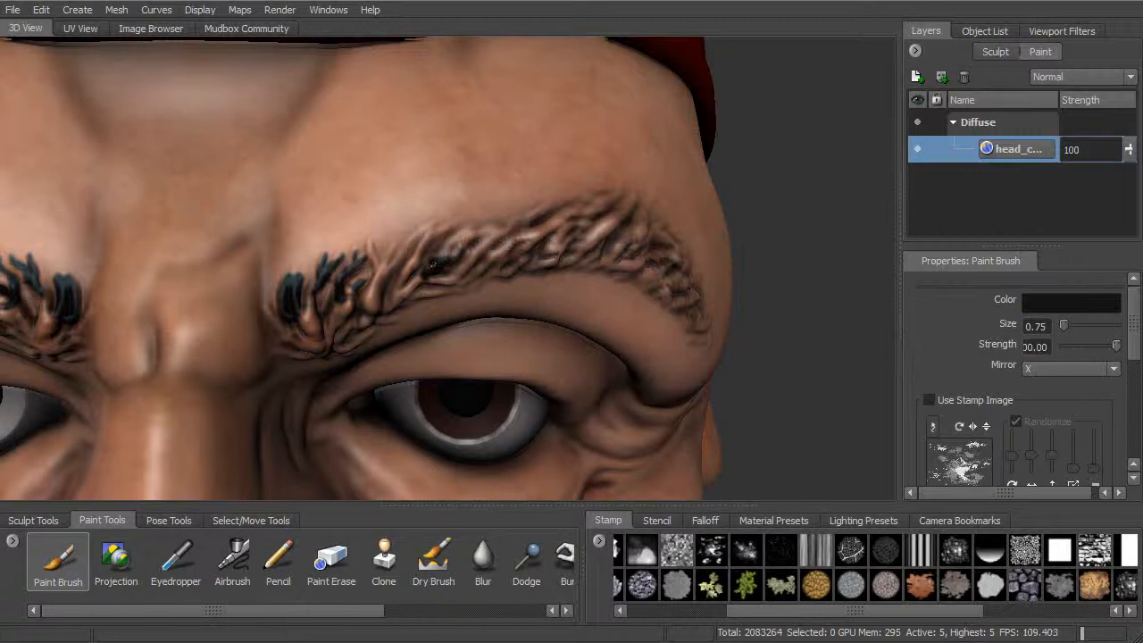
Step: Paint dark strokes along the middle and outer parts of the sculpted eyebrows at brush size 0.75
{"action": "mouse_move", "coordinate": [451, 268]}
{"action": "left_mouse_down"}
{"action": "mouse_move", "coordinate": [489, 243]}
{"action": "mouse_move", "coordinate": [517, 247]}
{"action": "mouse_move", "coordinate": [523, 263]}
{"action": "left_mouse_up"}
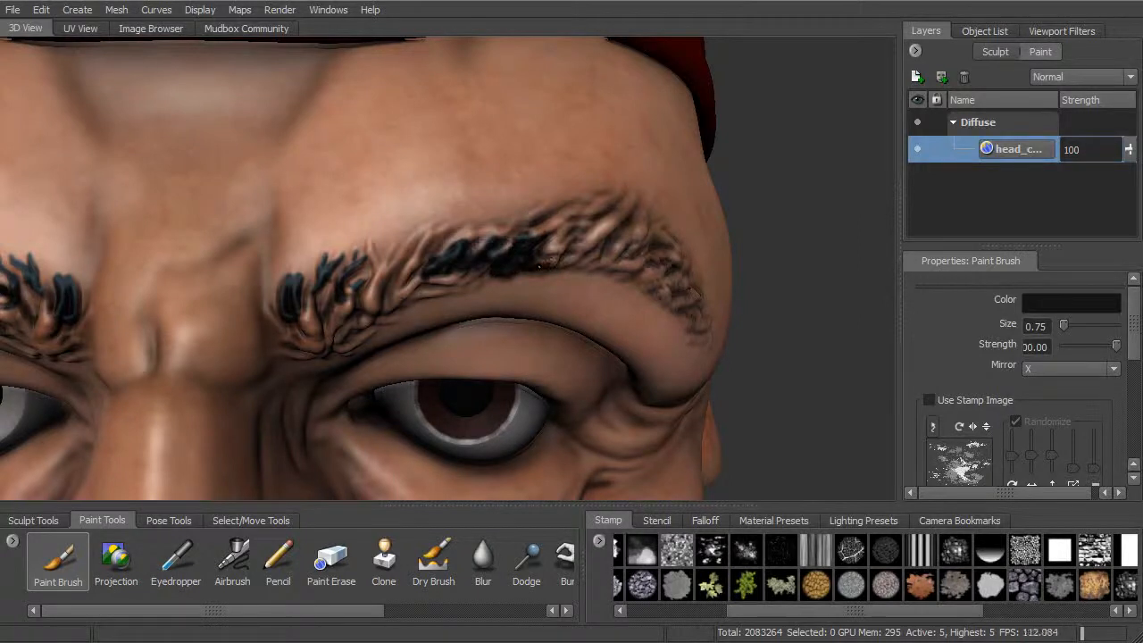
{"action": "mouse_move", "coordinate": [540, 257]}
{"action": "left_mouse_down"}
{"action": "mouse_move", "coordinate": [582, 225]}
{"action": "mouse_move", "coordinate": [587, 241]}
{"action": "mouse_move", "coordinate": [676, 234]}
{"action": "left_mouse_up"}
{"action": "mouse_move", "coordinate": [607, 218]}
{"action": "left_mouse_down", "text": "alt"}
{"action": "mouse_move", "coordinate": [505, 183]}
{"action": "mouse_move", "coordinate": [451, 225]}
{"action": "left_mouse_up", "text": "alt"}
{"action": "middle_click_drag", "start_coordinate": [451, 225], "coordinate": [592, 235], "text": "alt"}
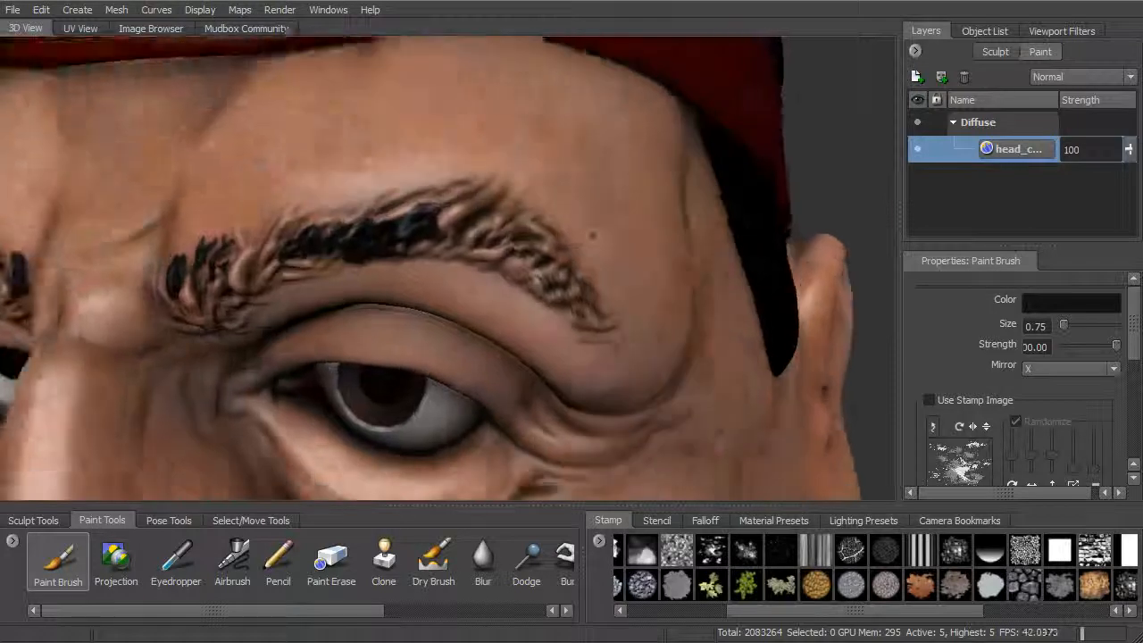
{"action": "right_click_drag", "start_coordinate": [592, 235], "coordinate": [616, 239], "text": "alt"}
{"action": "left_click_drag", "start_coordinate": [616, 239], "coordinate": [536, 189], "text": "alt"}
{"action": "mouse_move", "coordinate": [450, 192]}
{"action": "left_mouse_down"}
{"action": "mouse_move", "coordinate": [372, 170]}
{"action": "mouse_move", "coordinate": [433, 158]}
{"action": "mouse_move", "coordinate": [375, 153]}
{"action": "mouse_move", "coordinate": [377, 163]}
{"action": "mouse_move", "coordinate": [422, 141]}
{"action": "mouse_move", "coordinate": [453, 170]}
{"action": "left_mouse_up"}
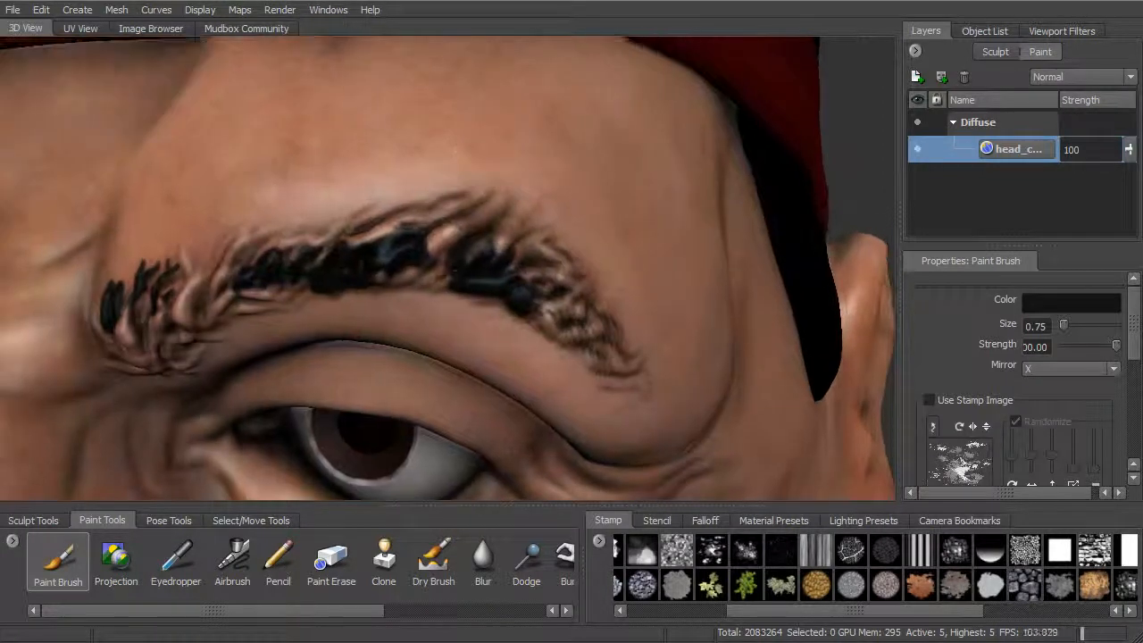
{"action": "left_click_drag", "start_coordinate": [433, 284], "coordinate": [447, 239]}
Step: Examine the painted eyebrows and eyes on the whole head from several angles and distances
{"action": "right_click", "coordinate": [971, 148]}
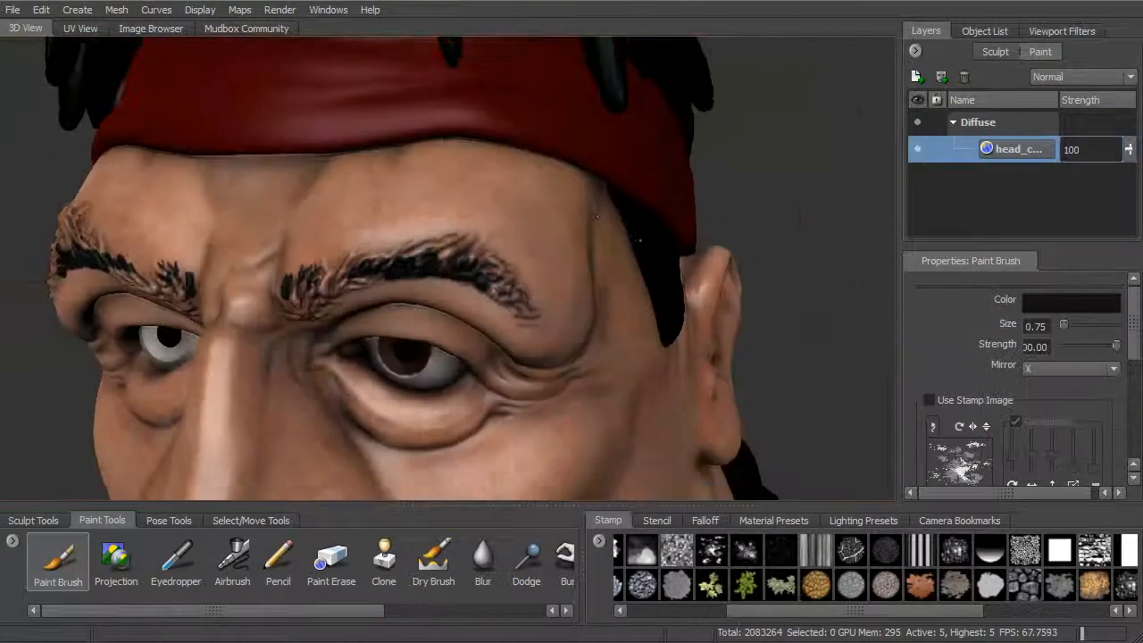
{"action": "left_click_drag", "start_coordinate": [596, 216], "coordinate": [705, 223], "text": "alt"}
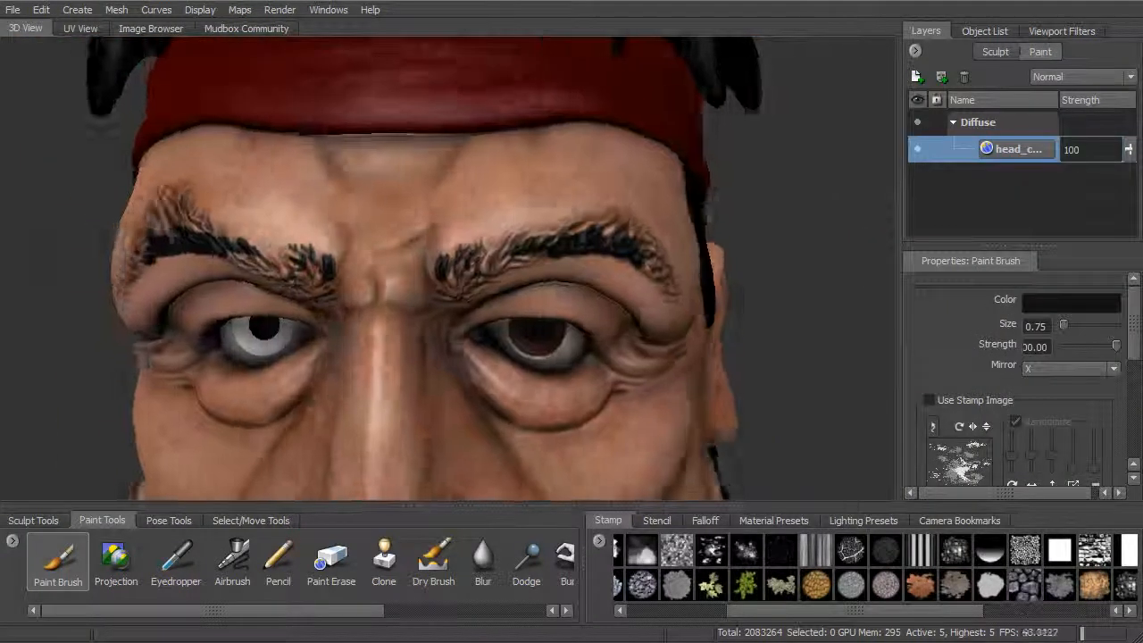
{"action": "right_click_drag", "start_coordinate": [705, 223], "coordinate": [641, 205], "text": "alt"}
{"action": "left_click_drag", "start_coordinate": [640, 205], "coordinate": [706, 259], "text": "alt"}
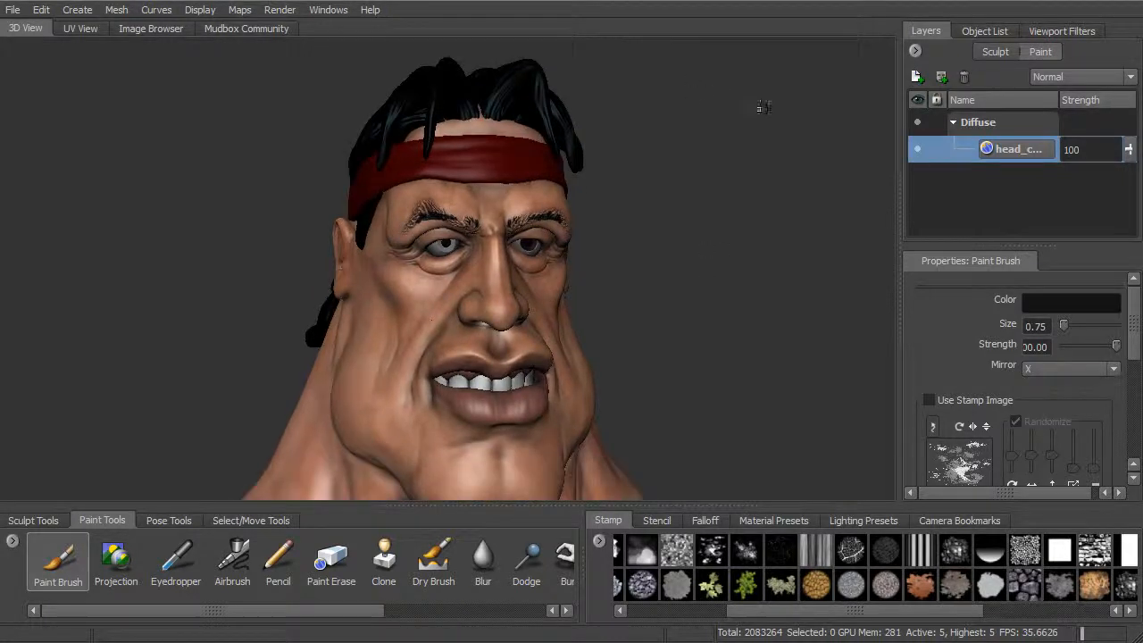
{"action": "right_click_drag", "start_coordinate": [678, 392], "coordinate": [650, 318], "text": "alt"}
{"action": "middle_click_drag", "start_coordinate": [662, 333], "coordinate": [665, 301], "text": "alt"}
{"action": "mouse_move", "coordinate": [665, 301]}
{"action": "left_mouse_down", "text": "alt"}
{"action": "mouse_move", "coordinate": [652, 306]}
{"action": "mouse_move", "coordinate": [681, 331]}
{"action": "mouse_move", "coordinate": [682, 304]}
{"action": "left_mouse_up", "text": "alt"}
{"action": "right_click_drag", "start_coordinate": [681, 304], "coordinate": [691, 319], "text": "alt"}
{"action": "left_click_drag", "start_coordinate": [691, 319], "coordinate": [681, 322], "text": "alt"}
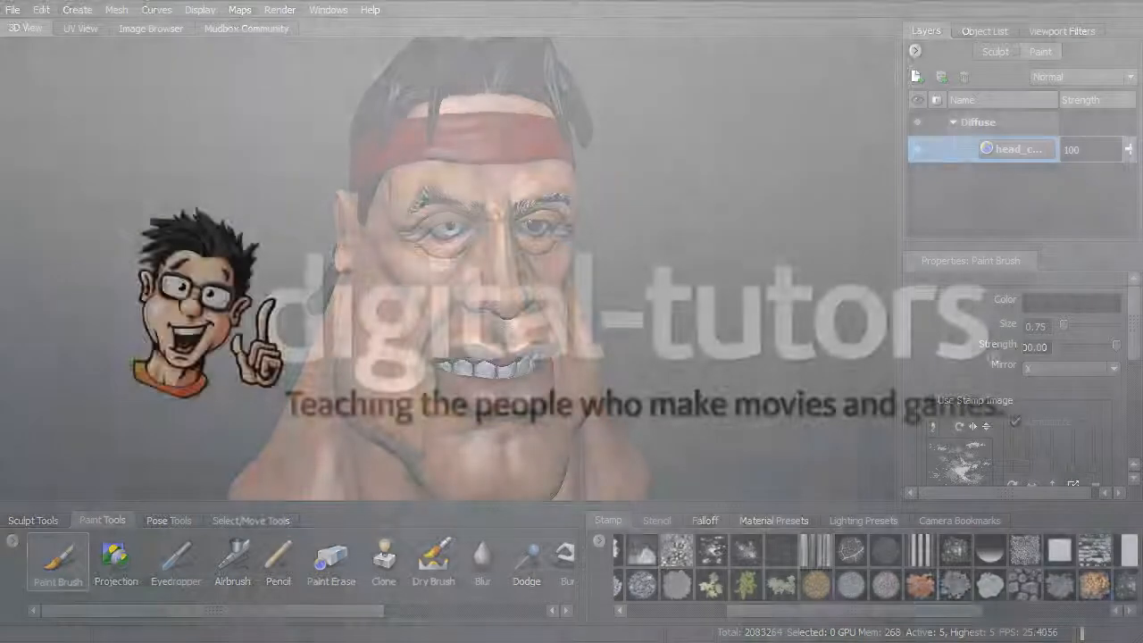